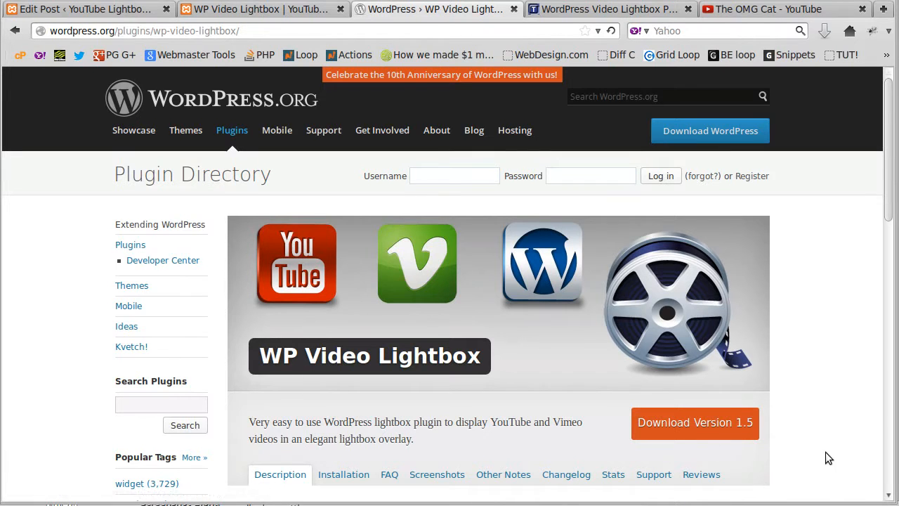
Read the WP Video Lightbox directory page and the Tips & Tricks HQ documentation, including how to turn off related YouTube videos.
{"action": "scroll", "coordinate": [830, 442], "scroll_direction": "down", "scroll_amount": 6}
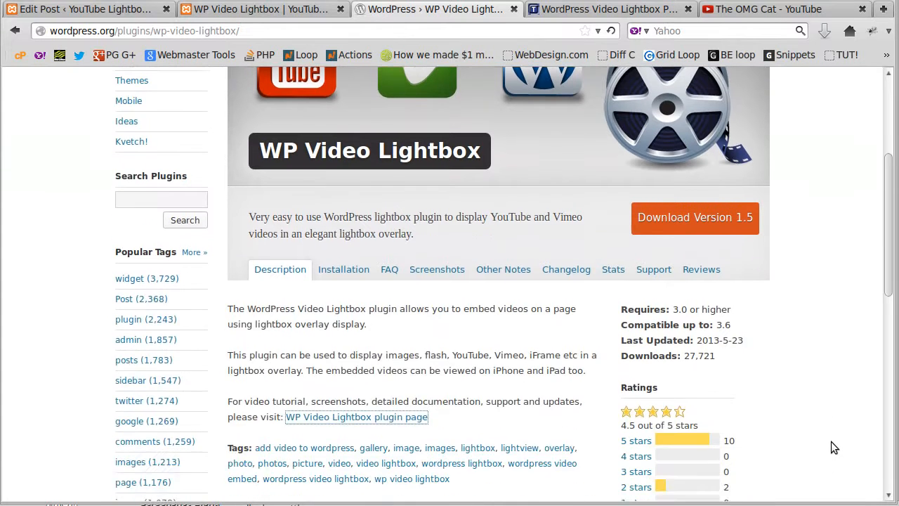
{"action": "left_click", "coordinate": [341, 363]}
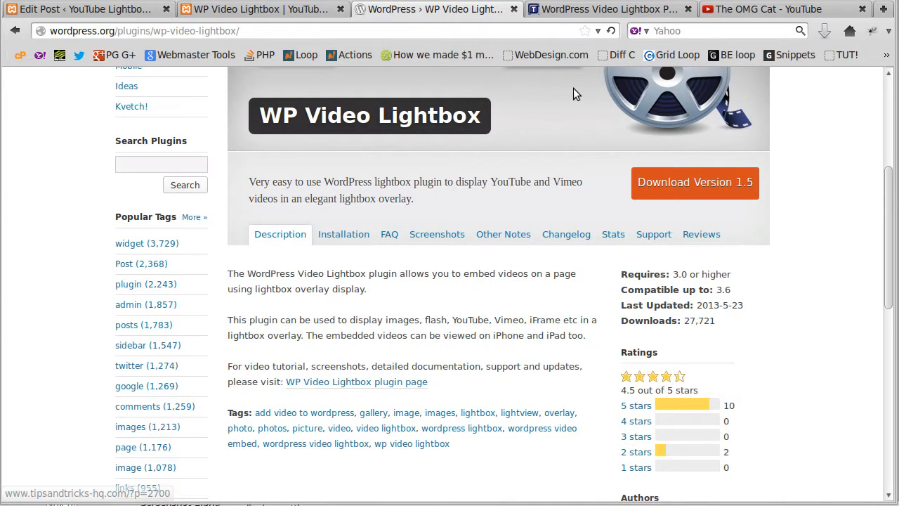
{"action": "left_click", "coordinate": [570, 14]}
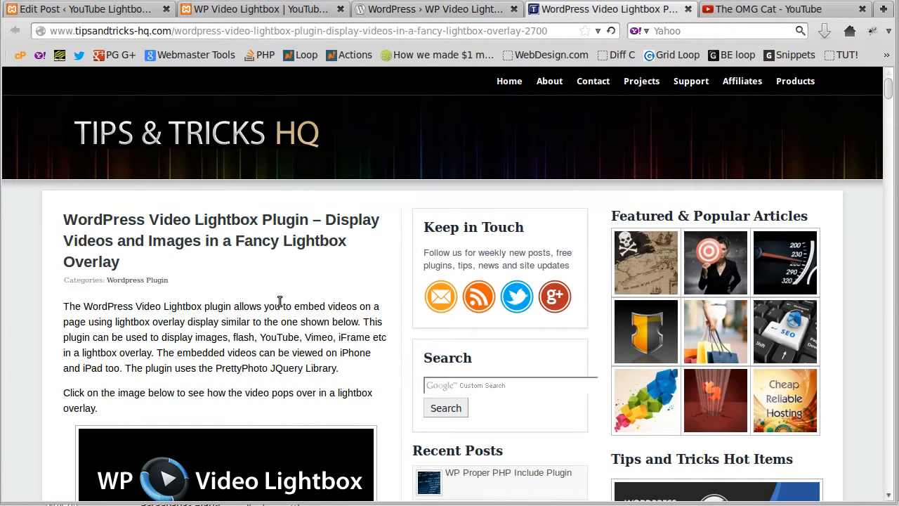
{"action": "scroll", "coordinate": [277, 301], "scroll_direction": "down", "scroll_amount": 5}
{"action": "scroll", "coordinate": [281, 303], "scroll_direction": "down", "scroll_amount": 6}
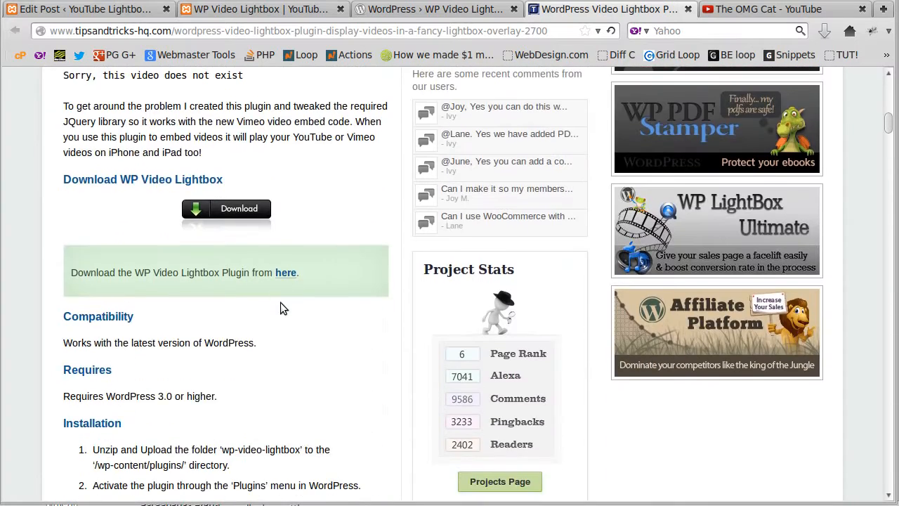
{"action": "scroll", "coordinate": [280, 308], "scroll_direction": "down", "scroll_amount": 2}
{"action": "scroll", "coordinate": [281, 301], "scroll_direction": "down", "scroll_amount": 3}
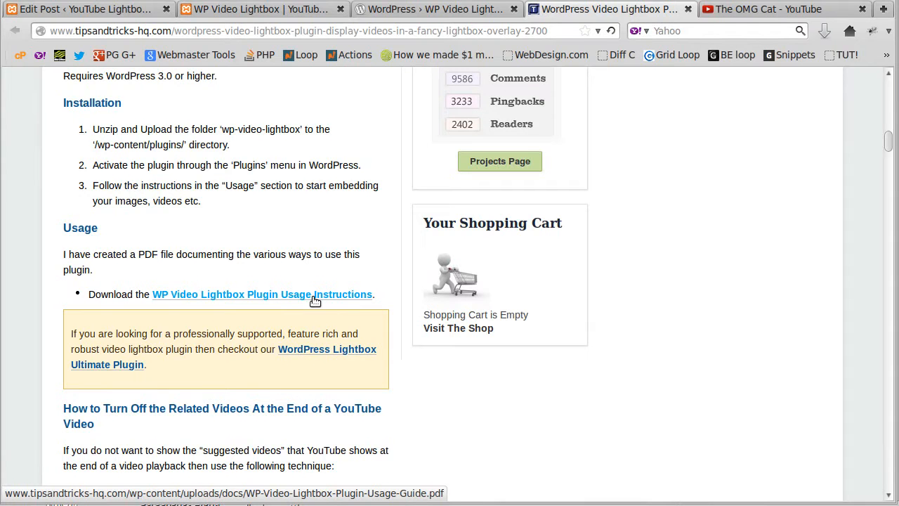
{"action": "scroll", "coordinate": [415, 381], "scroll_direction": "down", "scroll_amount": 6}
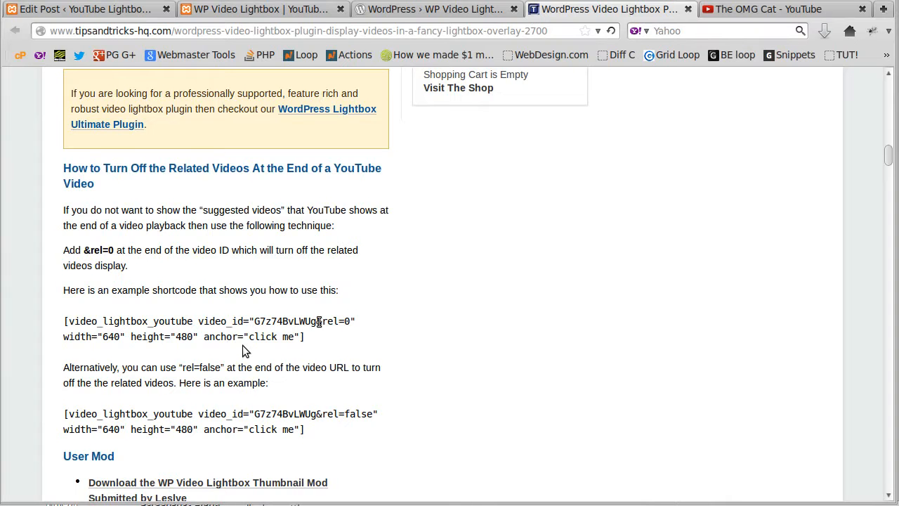
{"action": "left_click_drag", "start_coordinate": [317, 320], "coordinate": [348, 321]}
{"action": "left_click", "coordinate": [335, 440]}
{"action": "left_click_drag", "start_coordinate": [315, 413], "coordinate": [373, 416]}
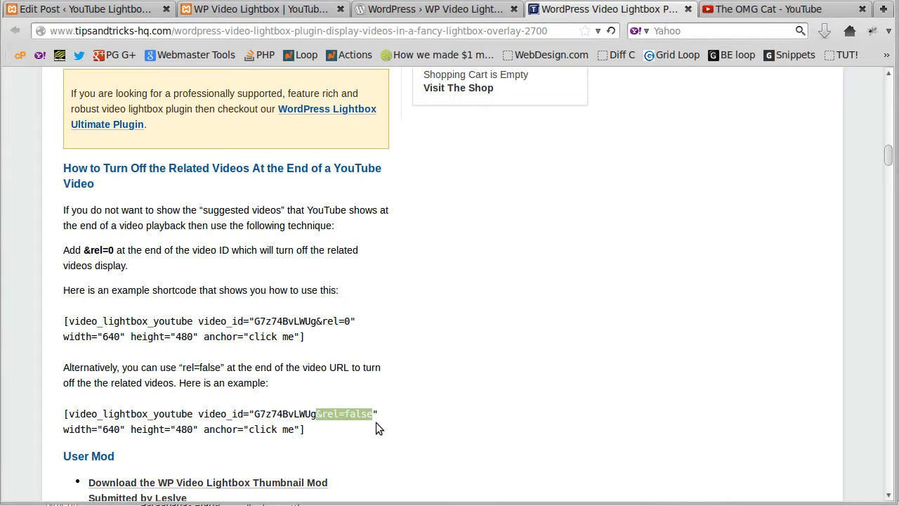
Copy the complete example YouTube shortcode that uses &rel=false from the plugin documentation.
{"action": "left_click", "coordinate": [310, 434]}
{"action": "left_click_drag", "start_coordinate": [305, 429], "coordinate": [66, 419]}
{"action": "key", "text": "ctrl+c"}
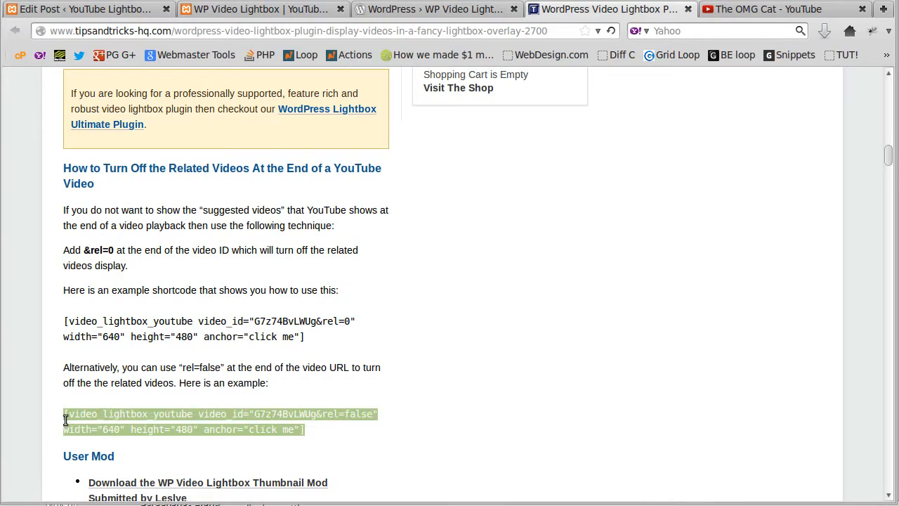
{"action": "right_click", "coordinate": [75, 413]}
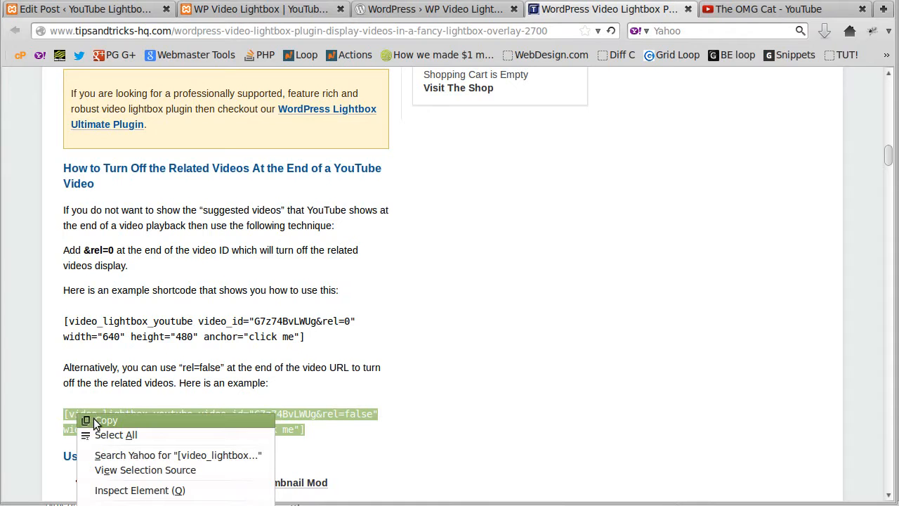
{"action": "left_click", "coordinate": [96, 418]}
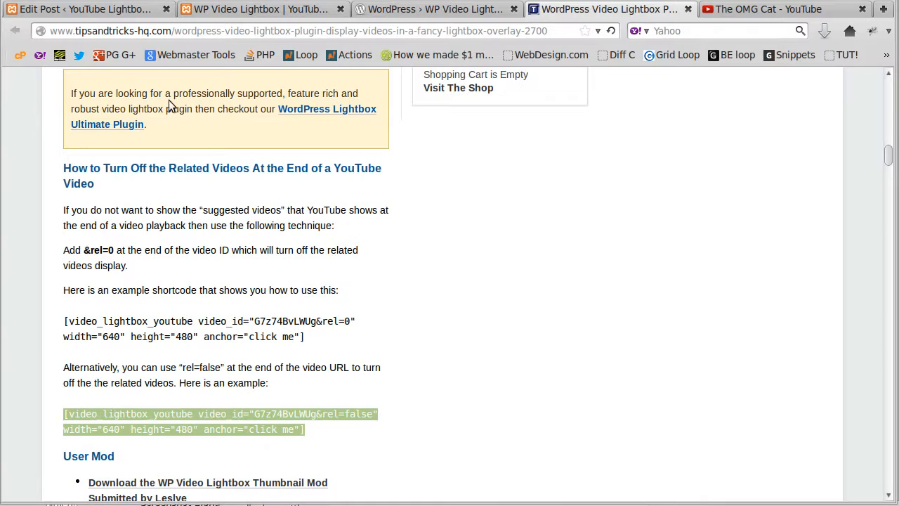
Paste the copied shortcode on a new line between the two paragraphs of the WP Video Lightbox post, using the visual editor.
{"action": "left_click", "coordinate": [132, 10]}
{"action": "left_click", "coordinate": [144, 350]}
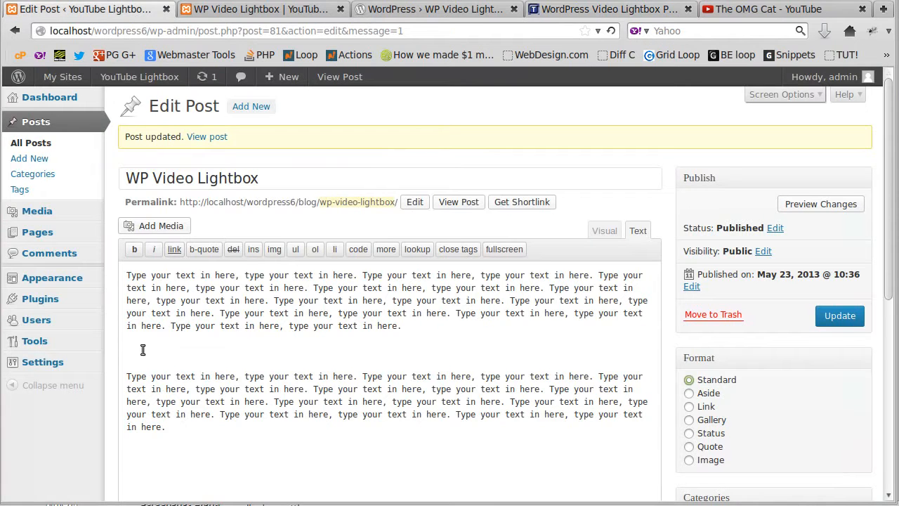
{"action": "left_click", "coordinate": [604, 231]}
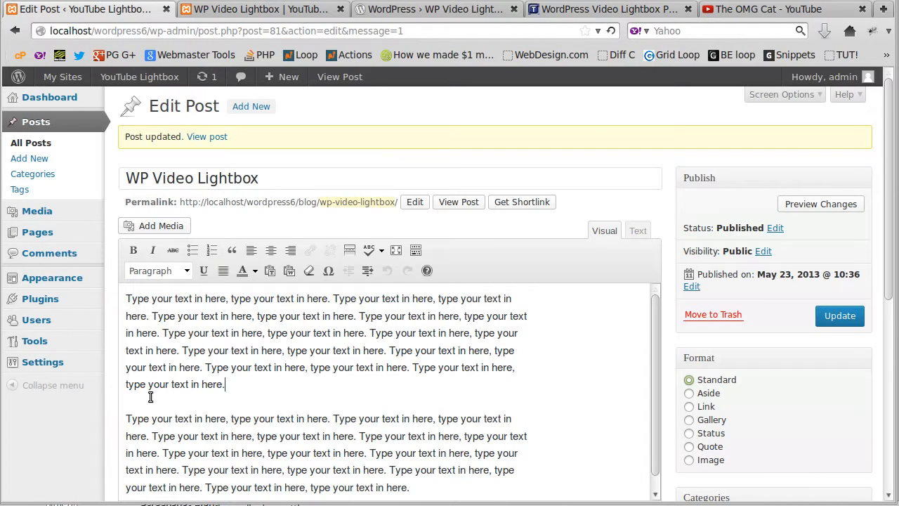
{"action": "key", "text": "Return"}
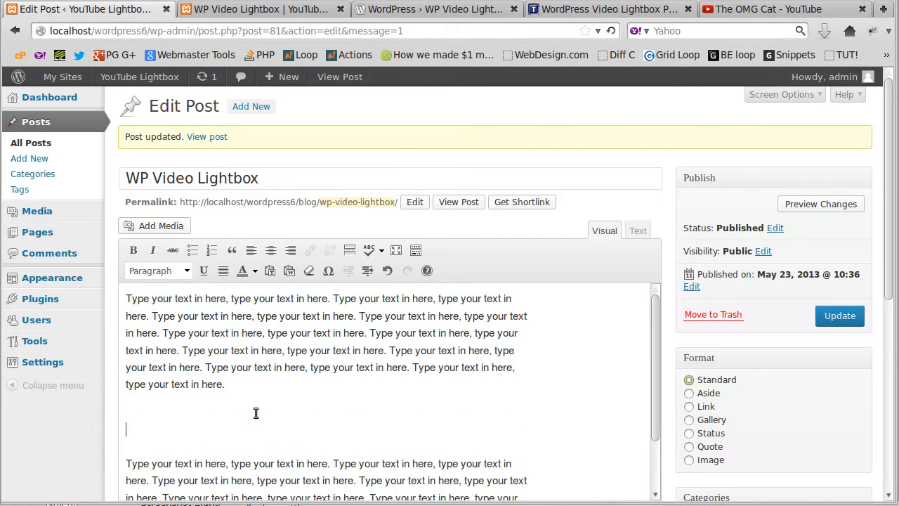
{"action": "key", "text": "ctrl+v"}
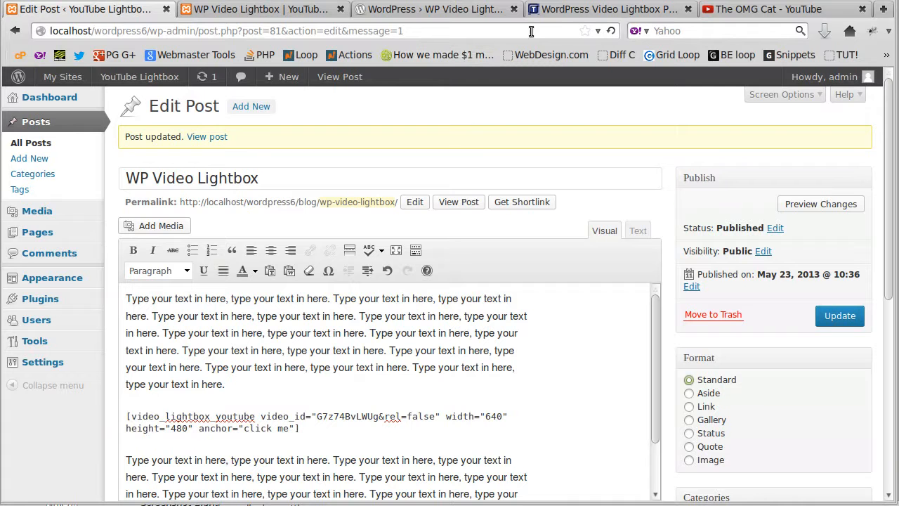
Generate the embed code for The OMG Cat on YouTube at 640 × 480 and paste it into the blank pluma document.
{"action": "left_click", "coordinate": [739, 10]}
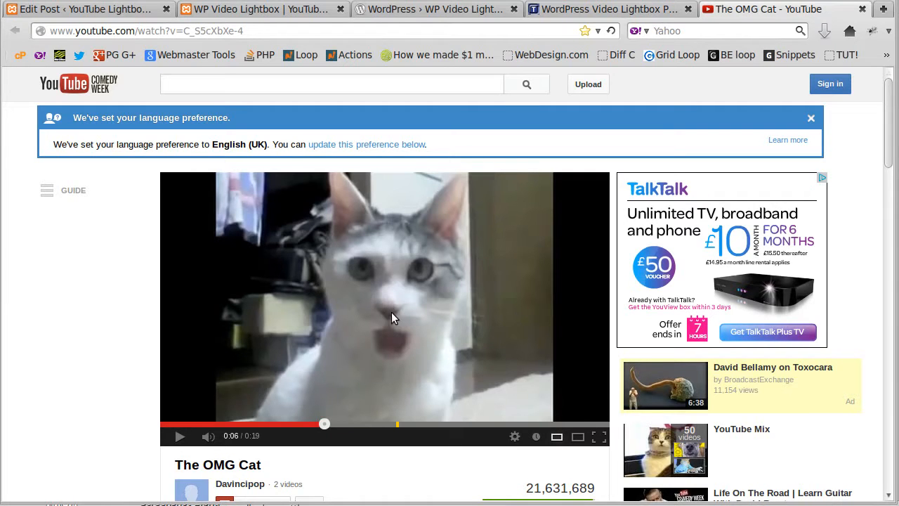
{"action": "scroll", "coordinate": [90, 327], "scroll_direction": "down", "scroll_amount": 3}
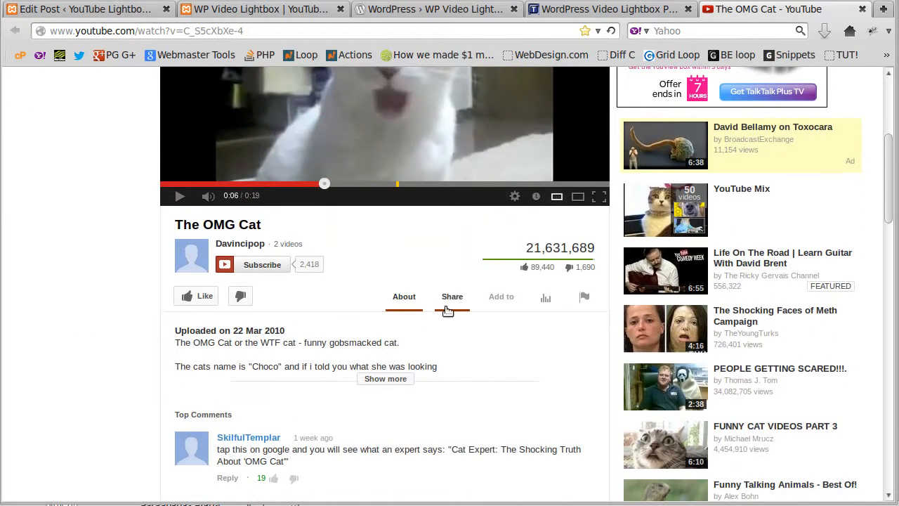
{"action": "left_click", "coordinate": [449, 298]}
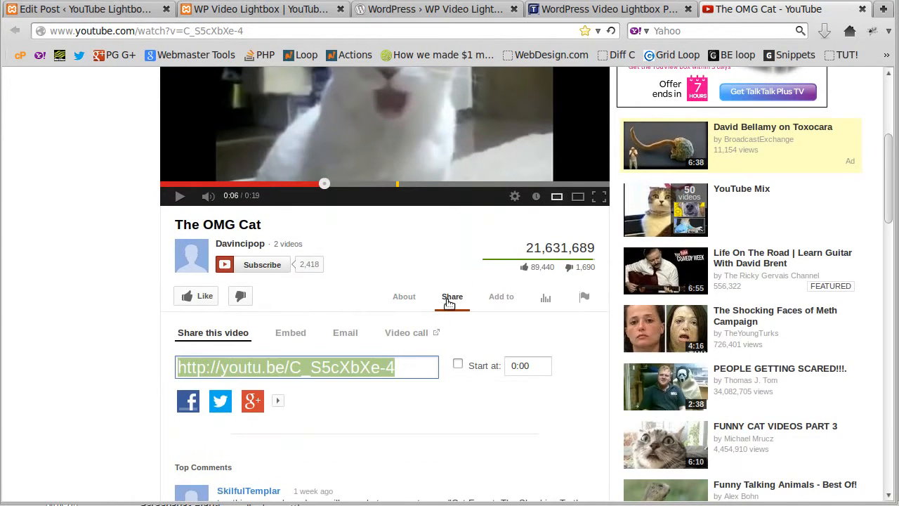
{"action": "left_click", "coordinate": [288, 334]}
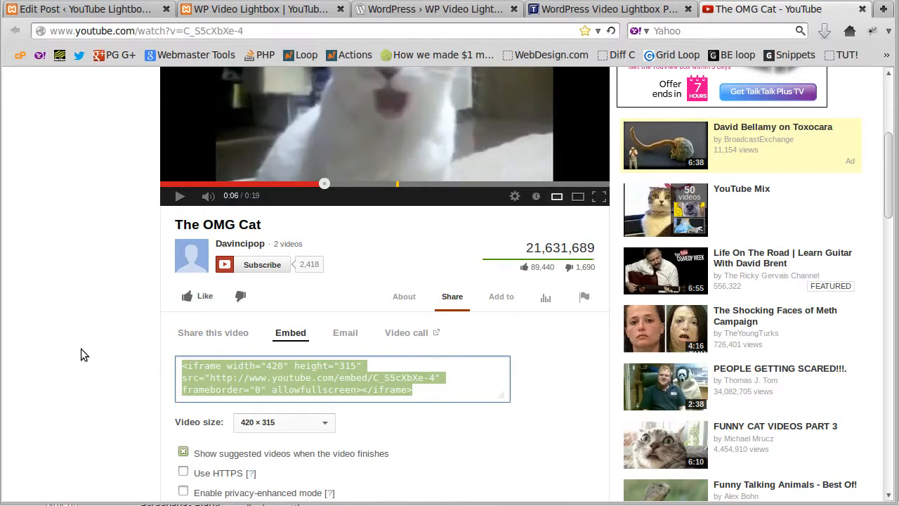
{"action": "left_click", "coordinate": [267, 427]}
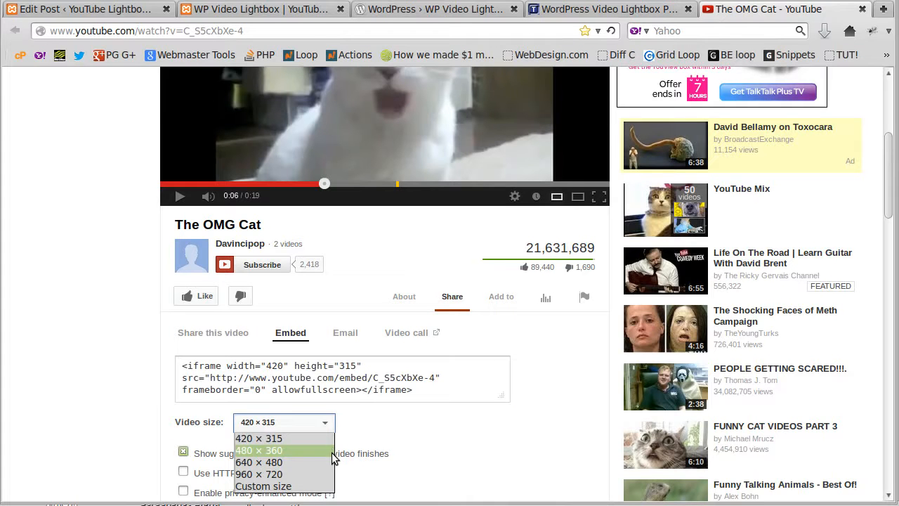
{"action": "left_click", "coordinate": [288, 460]}
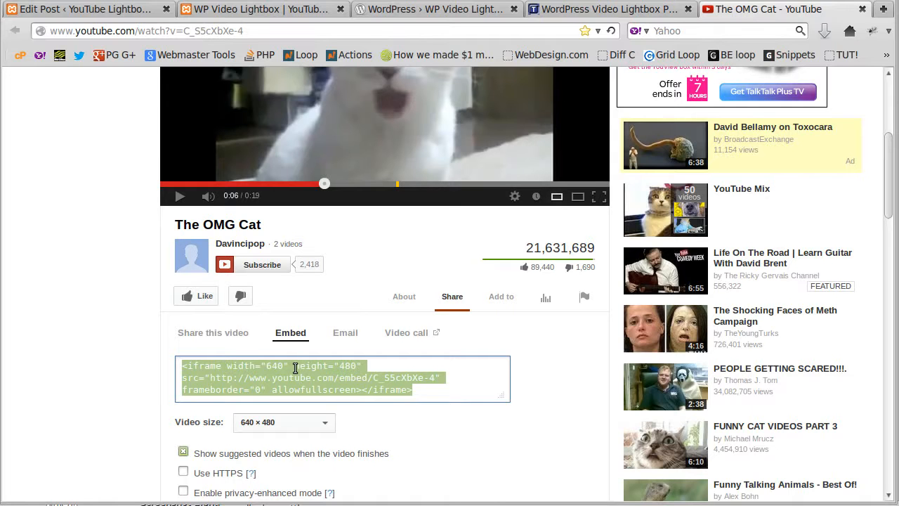
{"action": "key", "text": "alt+Tab"}
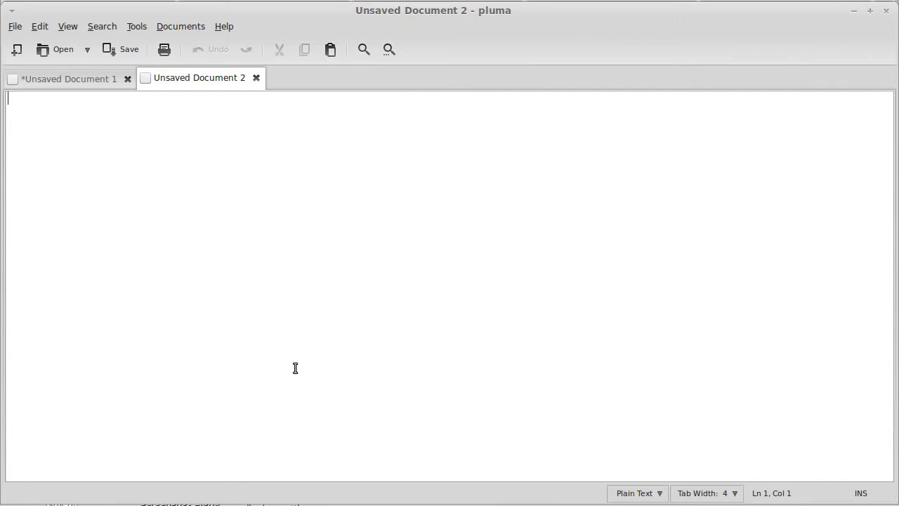
{"action": "type", "text": "<iframe width=\"640\" height=\"480\" src=\"http://www.youtube.com/embed/C_S5cXbXe-4\" frameborder=\"0\" allowfullscreen></iframe>"}
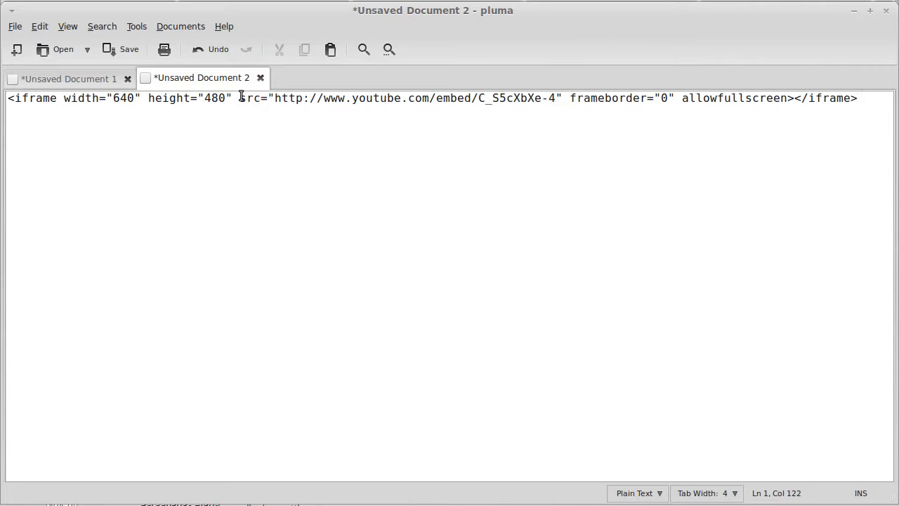
Copy the video ID C_S5cXbXe-4 from the src URL of the embed code.
{"action": "left_click_drag", "start_coordinate": [239, 98], "coordinate": [261, 99]}
{"action": "left_click", "coordinate": [275, 97]}
{"action": "left_click_drag", "start_coordinate": [275, 97], "coordinate": [268, 98]}
{"action": "left_click_drag", "start_coordinate": [555, 98], "coordinate": [563, 98]}
{"action": "left_click", "coordinate": [535, 99]}
{"action": "left_click_drag", "start_coordinate": [480, 98], "coordinate": [554, 98]}
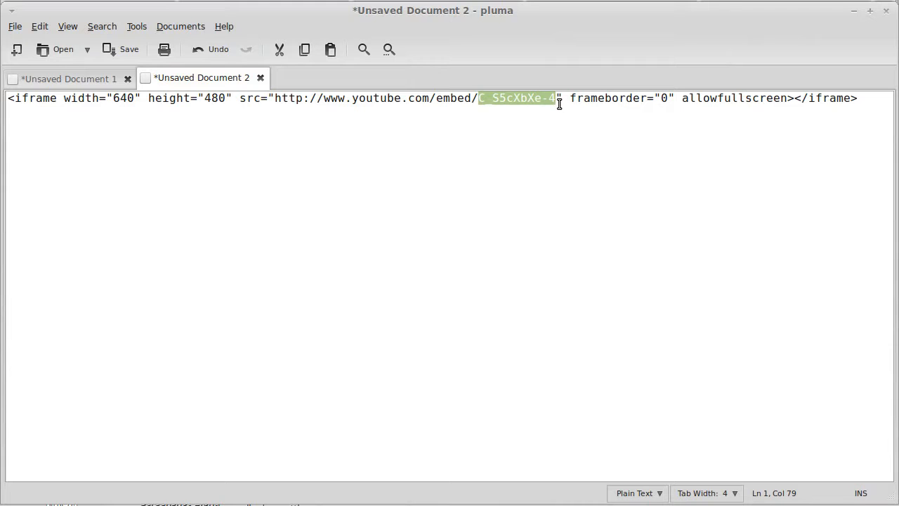
{"action": "right_click", "coordinate": [532, 97]}
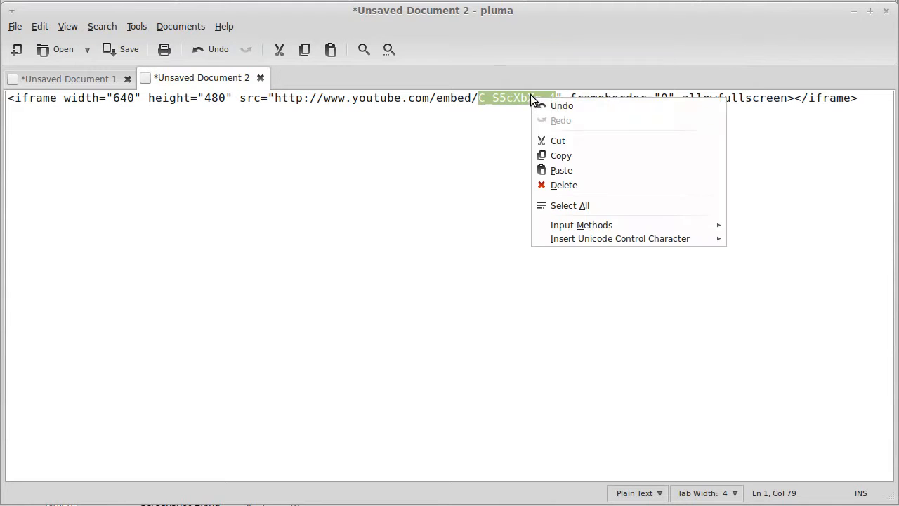
{"action": "left_click", "coordinate": [547, 156]}
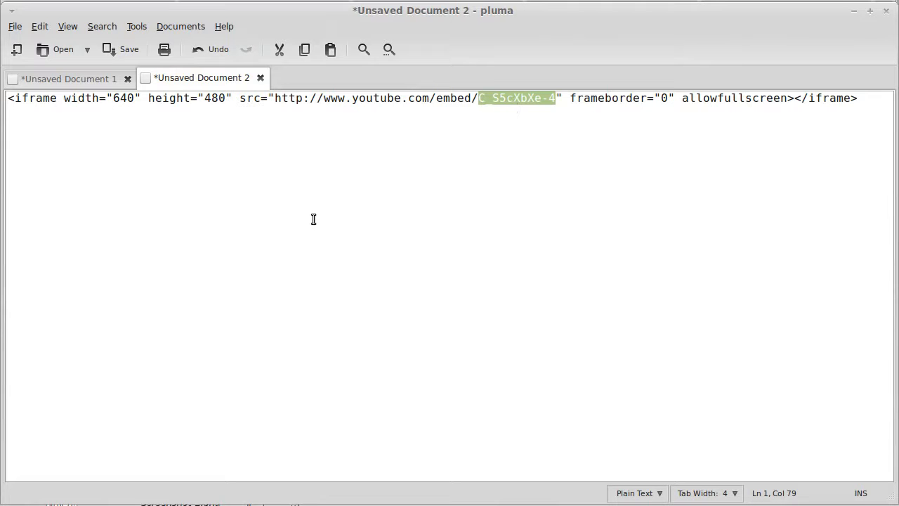
Switch back to the post in the browser and replace the shortcode's example video ID with C_S5cXbXe-4, keeping &rel=false.
{"action": "key", "text": "alt+Tab"}
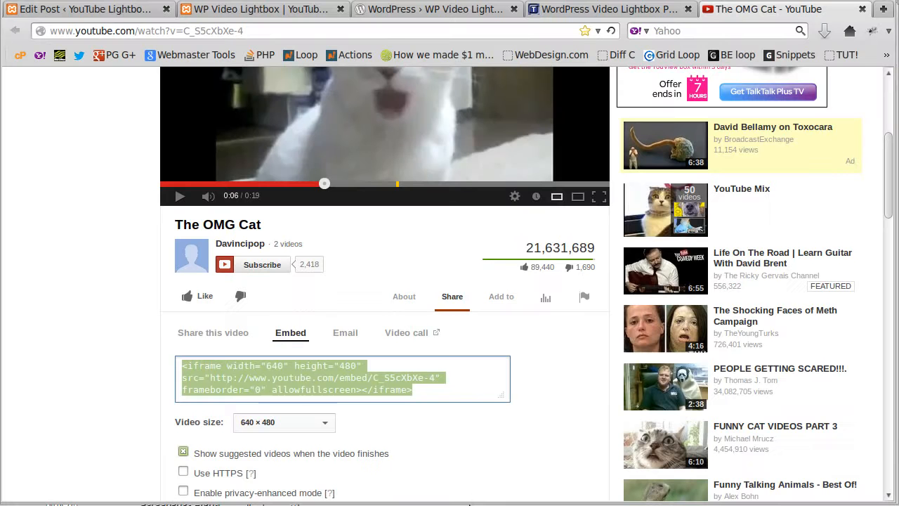
{"action": "left_click", "coordinate": [130, 15]}
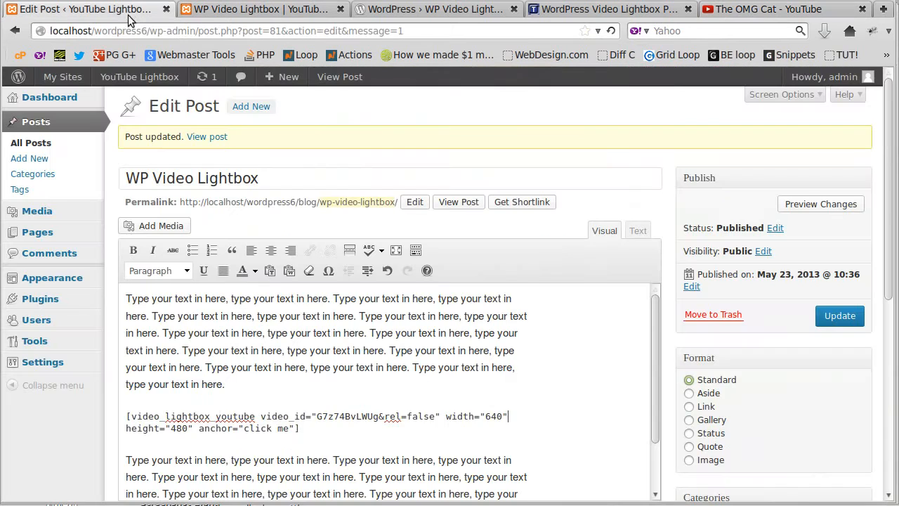
{"action": "scroll", "coordinate": [313, 390], "scroll_direction": "down", "scroll_amount": 1}
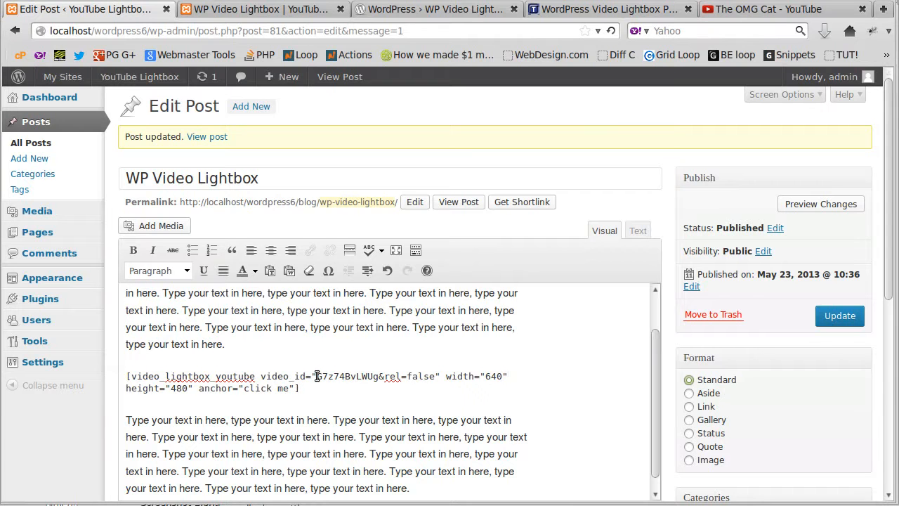
{"action": "left_click_drag", "start_coordinate": [316, 377], "coordinate": [378, 383]}
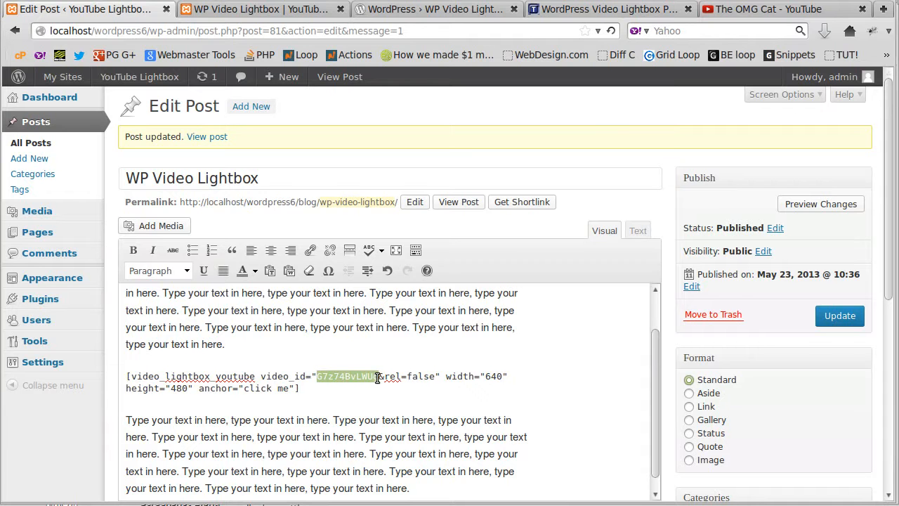
{"action": "left_click_drag", "start_coordinate": [378, 376], "coordinate": [315, 377]}
{"action": "key", "text": "ctrl+v"}
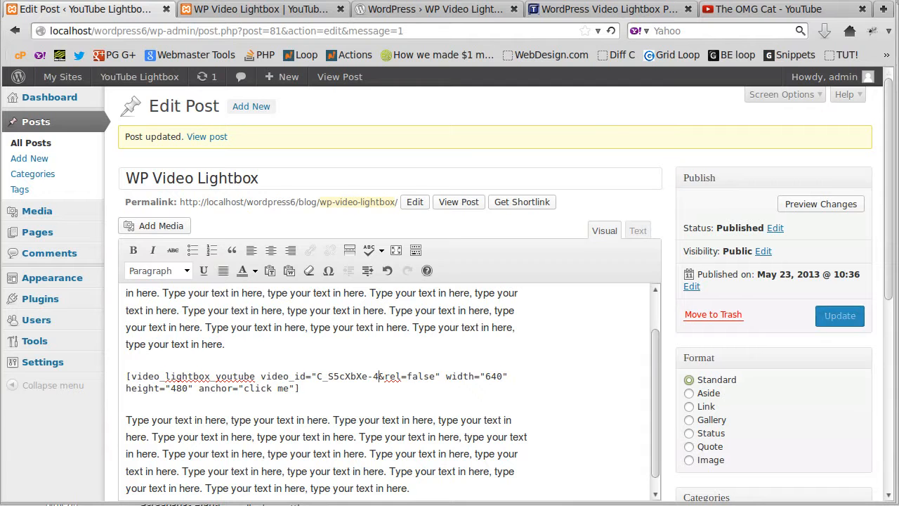
Check the shortcode's width and height against the embed code in pluma, and update the post.
{"action": "key", "text": "alt+Tab"}
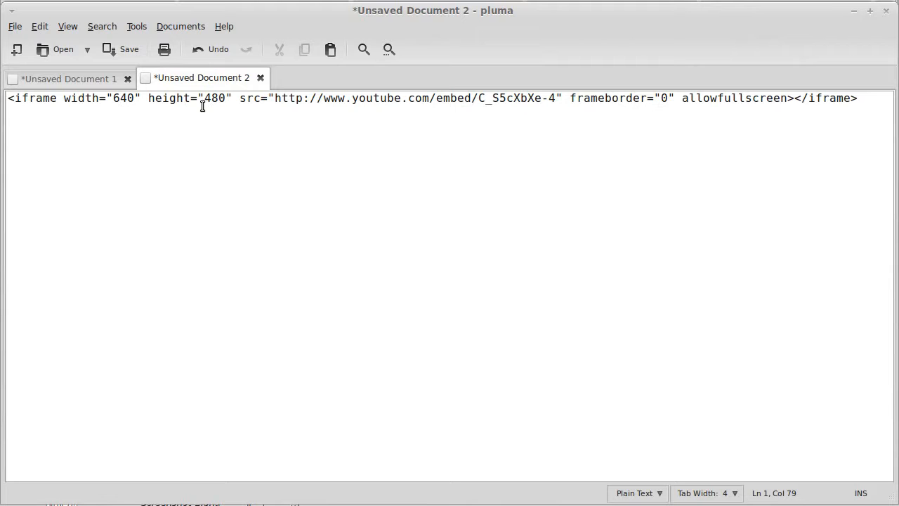
{"action": "key", "text": "alt+Tab"}
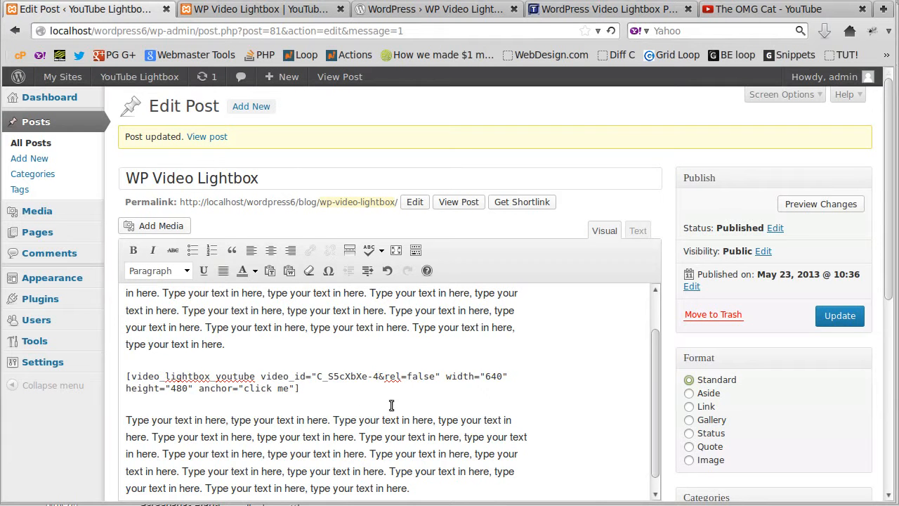
{"action": "left_click_drag", "start_coordinate": [484, 375], "coordinate": [505, 376]}
{"action": "left_click_drag", "start_coordinate": [170, 388], "coordinate": [189, 389]}
{"action": "left_click", "coordinate": [187, 407]}
{"action": "left_click", "coordinate": [839, 325]}
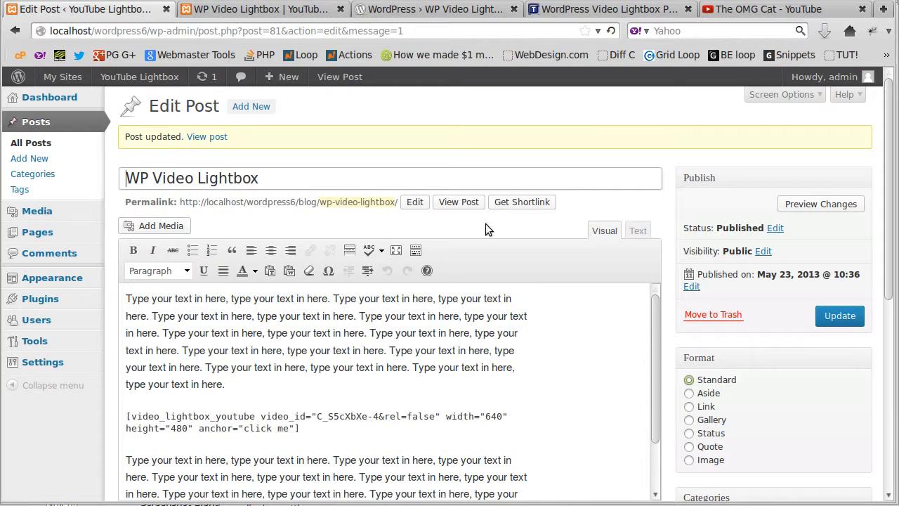
Reload the published WP Video Lightbox post and open its video lightbox from the "click me" link.
{"action": "left_click", "coordinate": [312, 9]}
{"action": "left_click", "coordinate": [609, 31]}
{"action": "scroll", "coordinate": [787, 325], "scroll_direction": "down", "scroll_amount": 5}
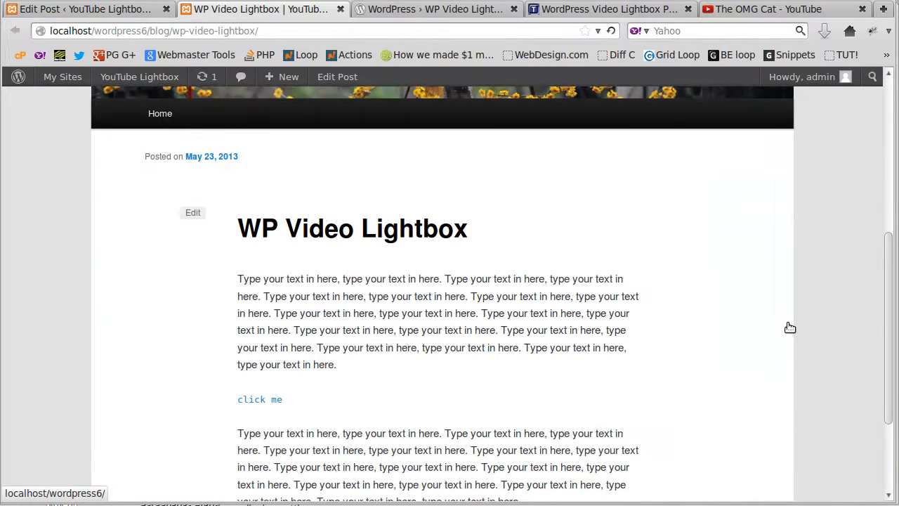
{"action": "left_click", "coordinate": [261, 397]}
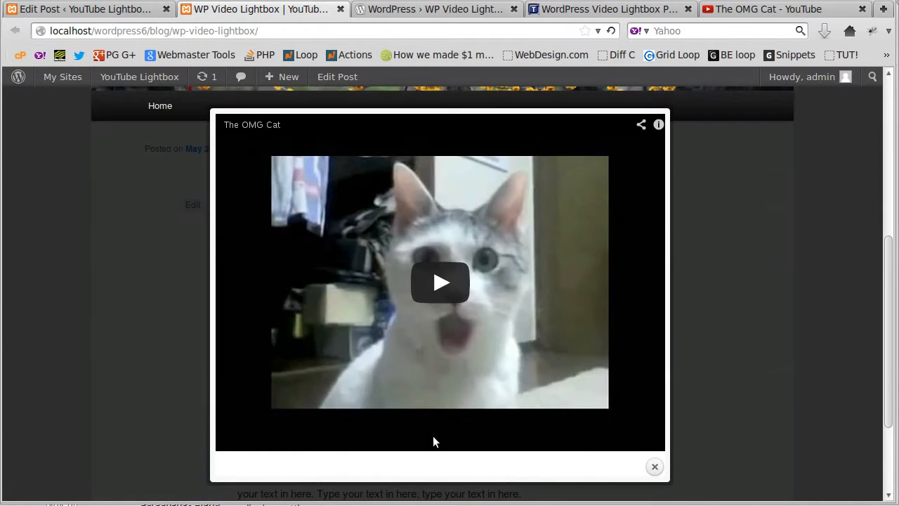
Play The OMG Cat video in the lightbox and close the lightbox.
{"action": "left_click", "coordinate": [441, 284]}
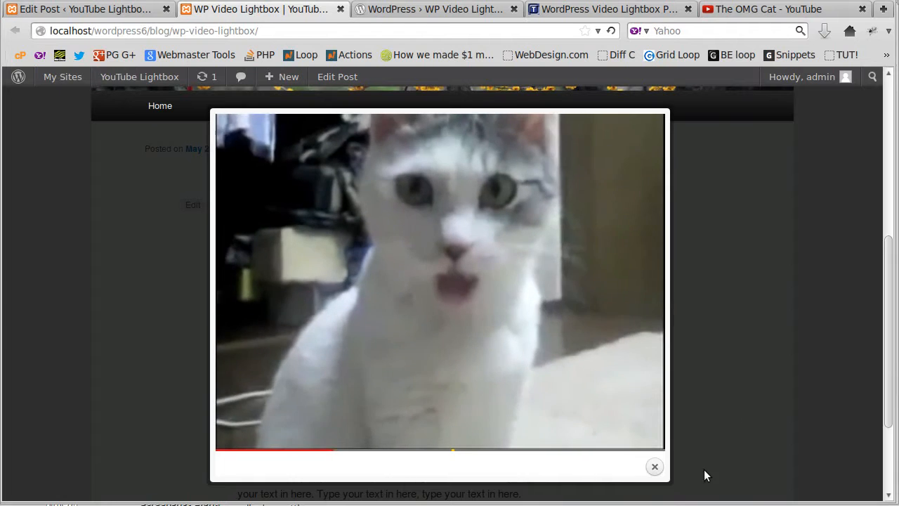
{"action": "left_click", "coordinate": [655, 469]}
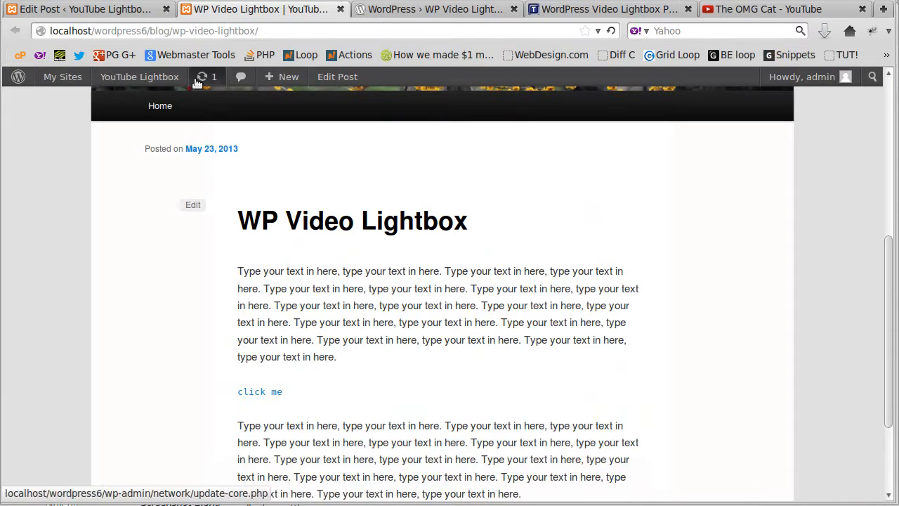
Compare the shortcode's anchor text "click me" in the post editor with the link on the published page.
{"action": "left_click", "coordinate": [143, 10]}
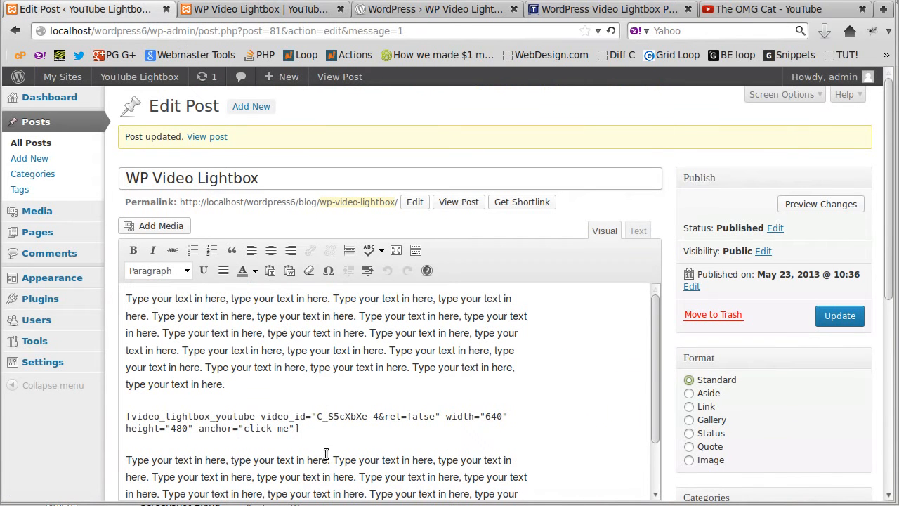
{"action": "left_click_drag", "start_coordinate": [244, 428], "coordinate": [289, 428]}
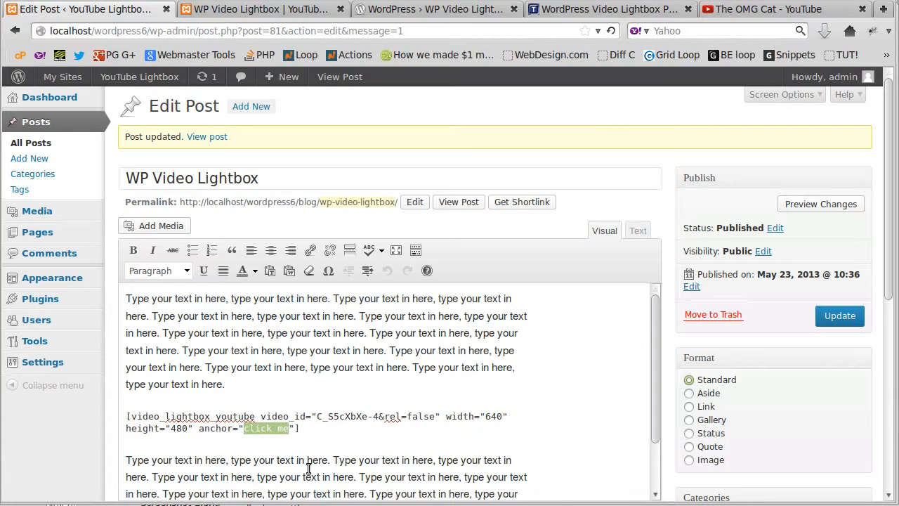
{"action": "left_click", "coordinate": [318, 436]}
{"action": "left_click", "coordinate": [259, 10]}
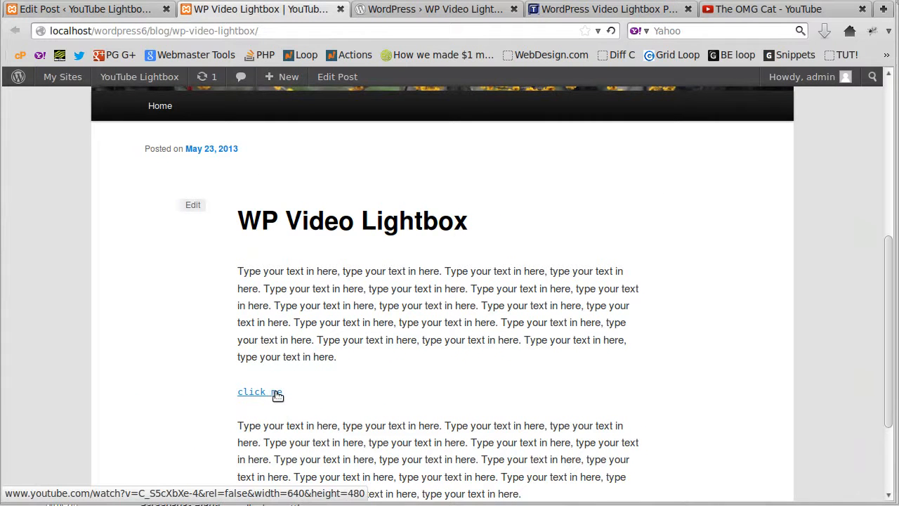
Insert cat-video.jpg from the media library above the shortcode in the post, with its link set to None.
{"action": "left_click", "coordinate": [151, 14]}
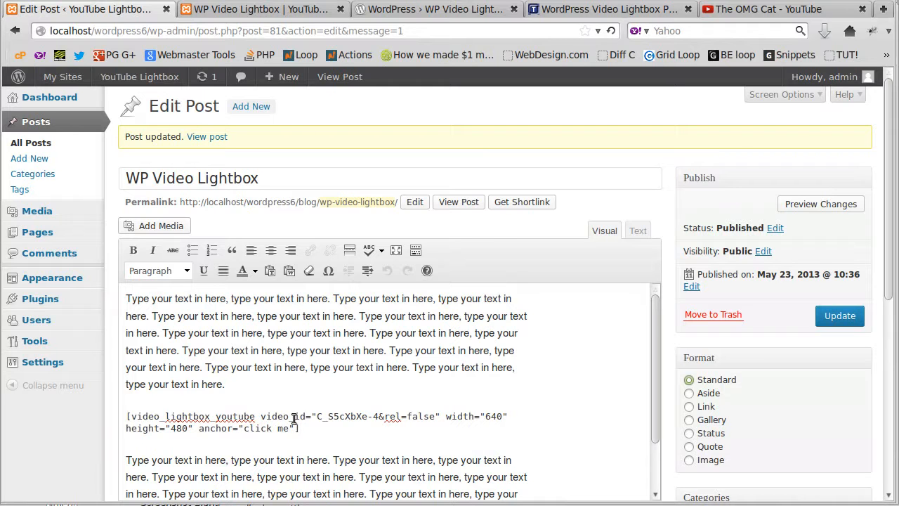
{"action": "key", "text": "Return"}
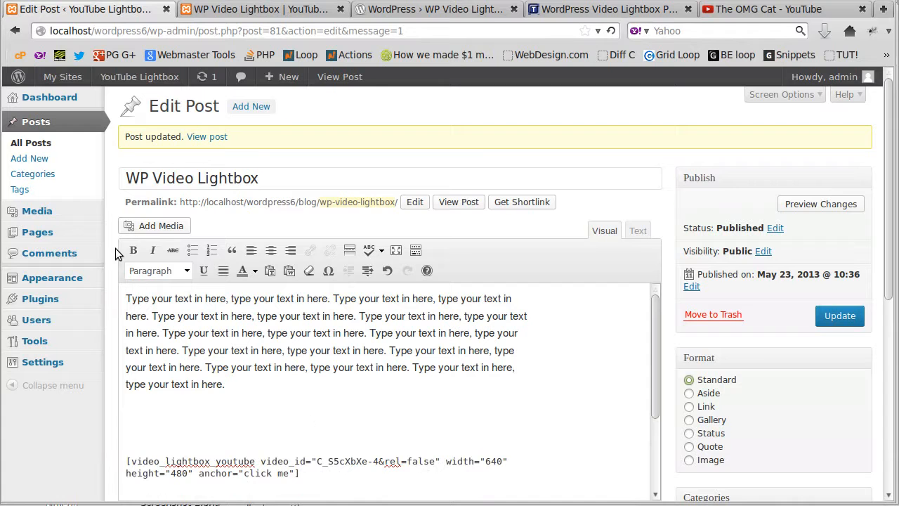
{"action": "left_click", "coordinate": [134, 227]}
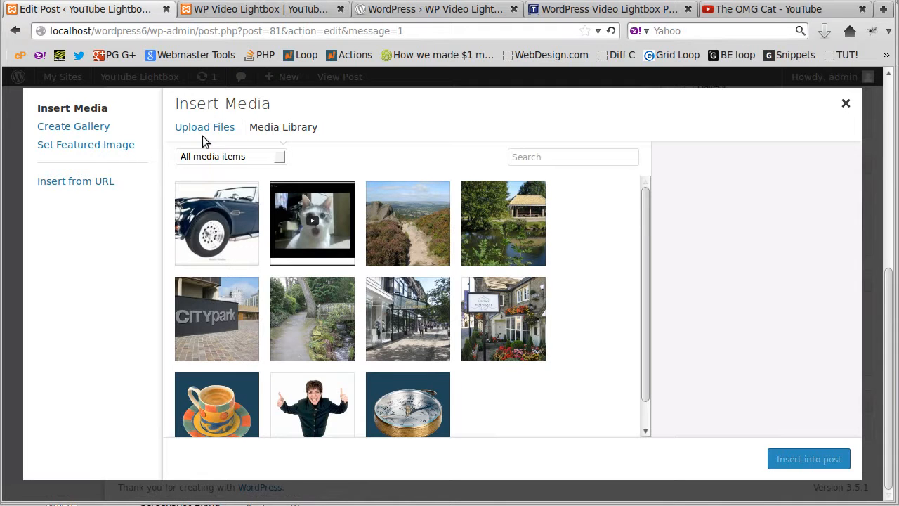
{"action": "left_click", "coordinate": [314, 225]}
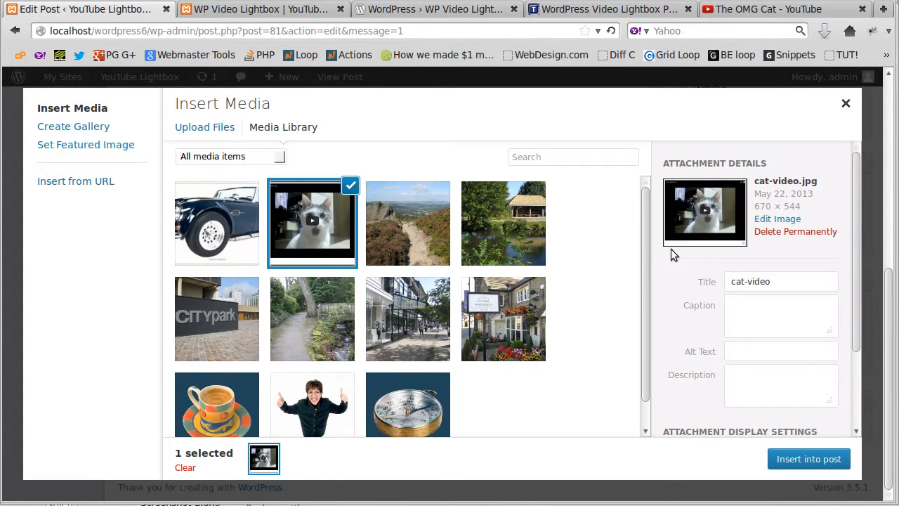
{"action": "scroll", "coordinate": [706, 299], "scroll_direction": "down", "scroll_amount": 3}
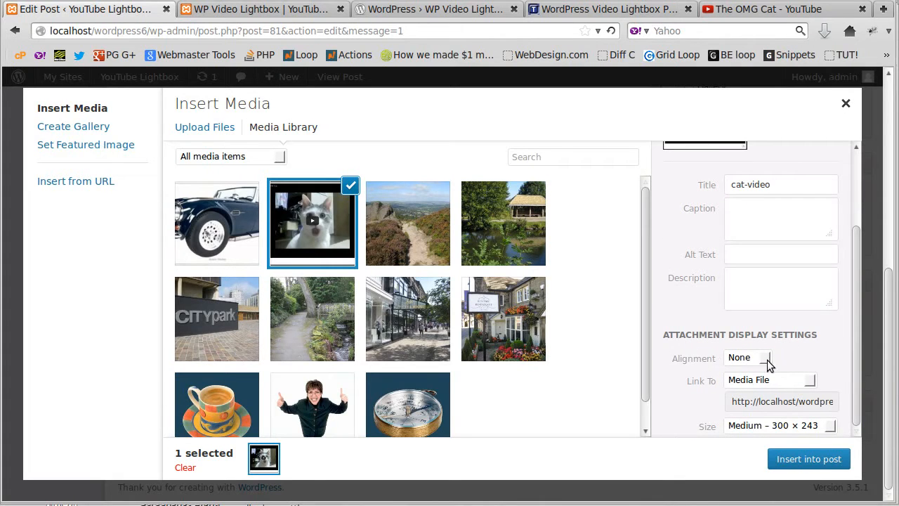
{"action": "left_click", "coordinate": [743, 381]}
{"action": "left_click", "coordinate": [737, 425]}
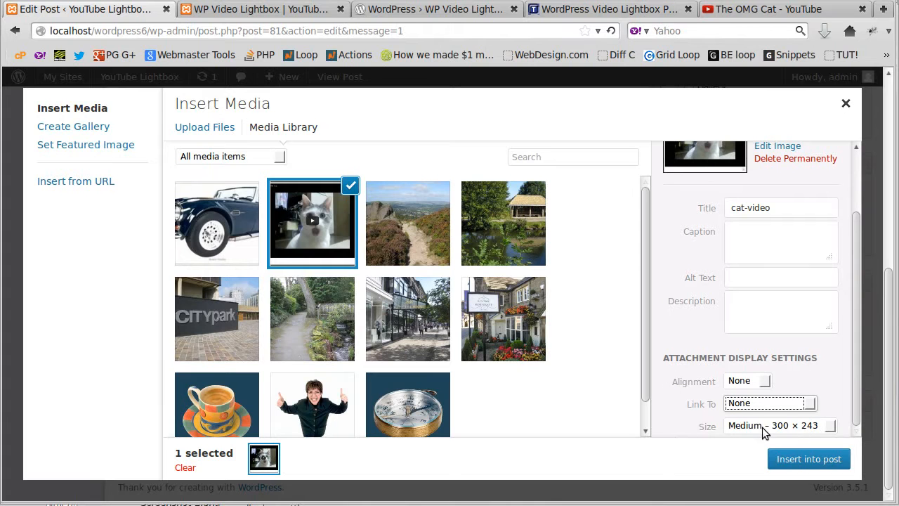
{"action": "left_click", "coordinate": [815, 458]}
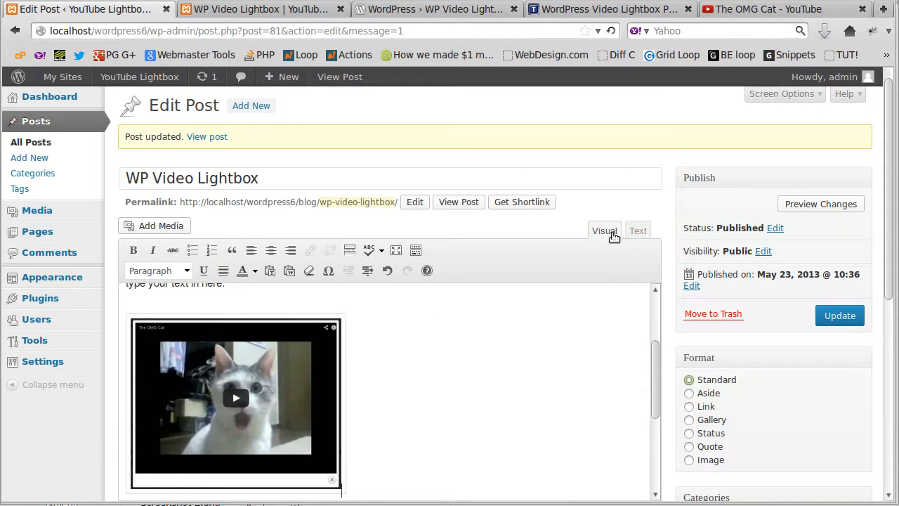
Show the post's HTML source and copy the cat-video-300x243.jpg URL from the image tag's src attribute.
{"action": "left_click", "coordinate": [639, 231]}
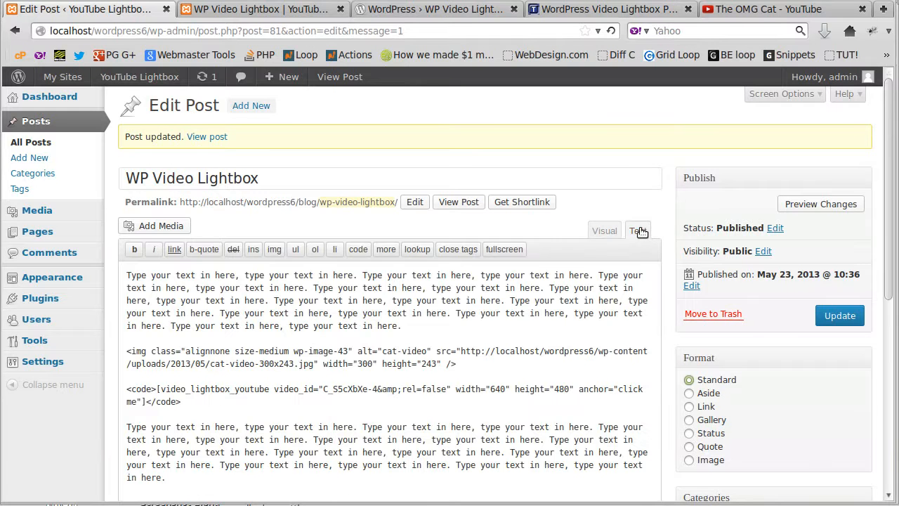
{"action": "left_click_drag", "start_coordinate": [122, 351], "coordinate": [479, 367]}
{"action": "left_click", "coordinate": [475, 368]}
{"action": "left_click_drag", "start_coordinate": [437, 350], "coordinate": [311, 363]}
{"action": "left_click", "coordinate": [460, 350]}
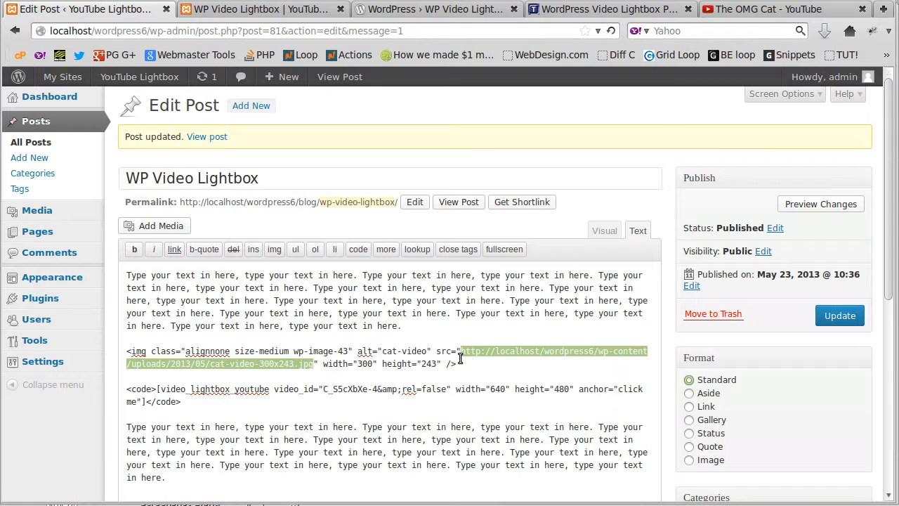
{"action": "right_click", "coordinate": [496, 351]}
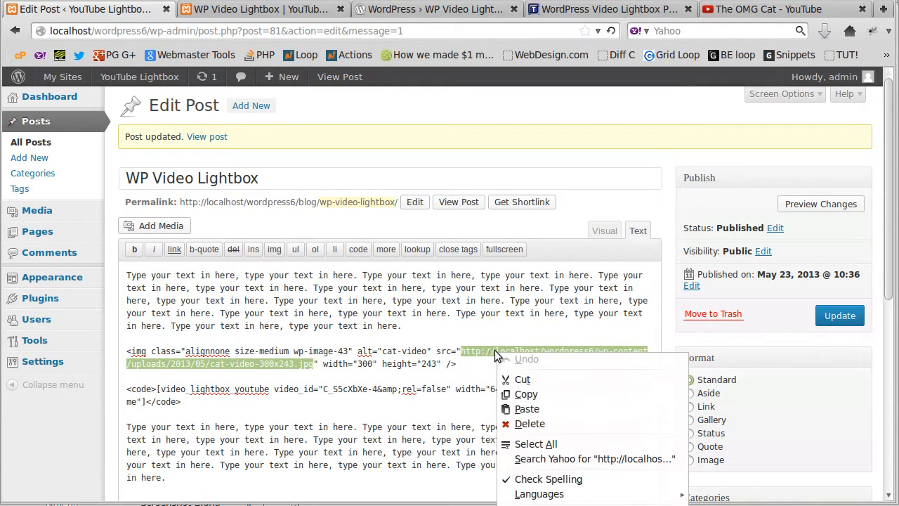
{"action": "left_click", "coordinate": [513, 396]}
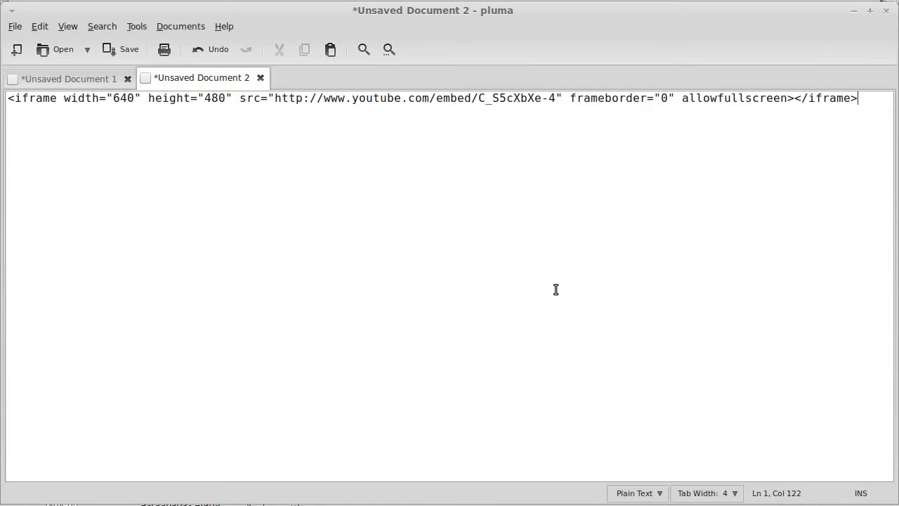
Switch to pluma, paste the image URL below the iframe code, and examine its domain, folder path and size suffix.
{"action": "key", "text": "ctrl+v"}
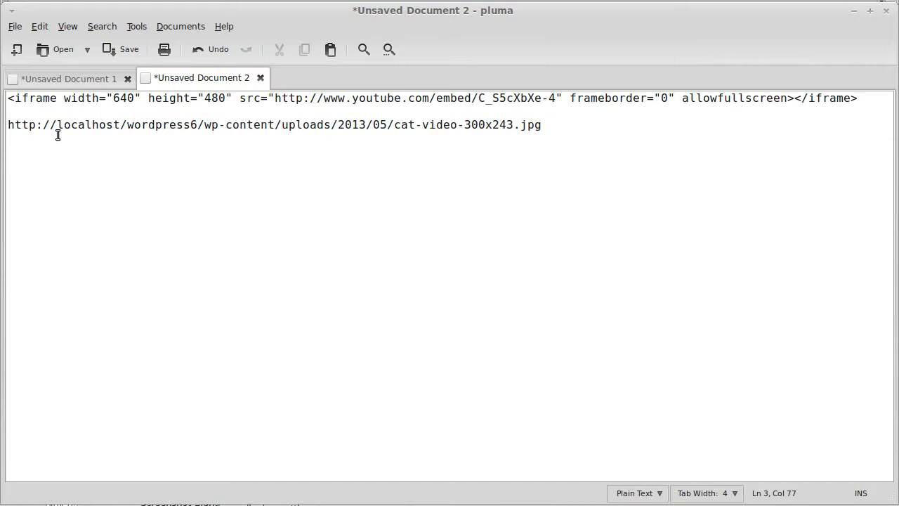
{"action": "left_click_drag", "start_coordinate": [57, 124], "coordinate": [122, 132]}
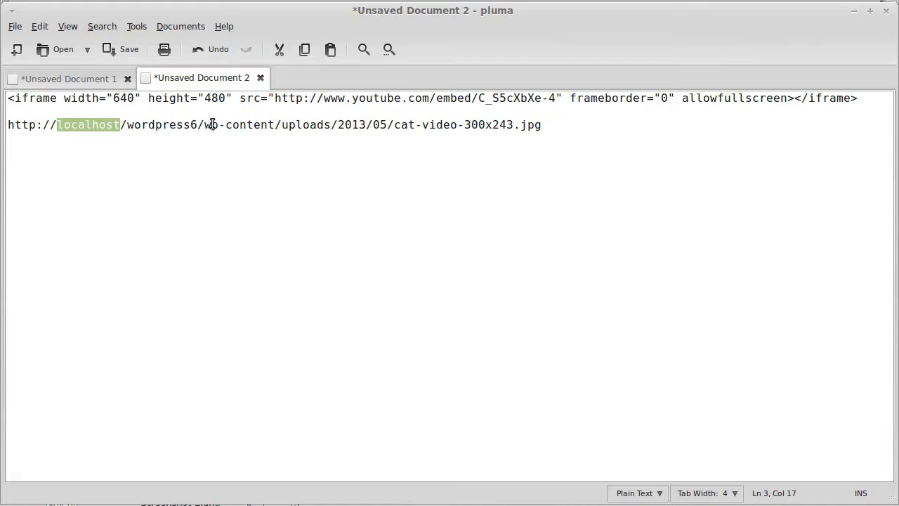
{"action": "left_click_drag", "start_coordinate": [204, 125], "coordinate": [344, 128]}
{"action": "left_click", "coordinate": [451, 125]}
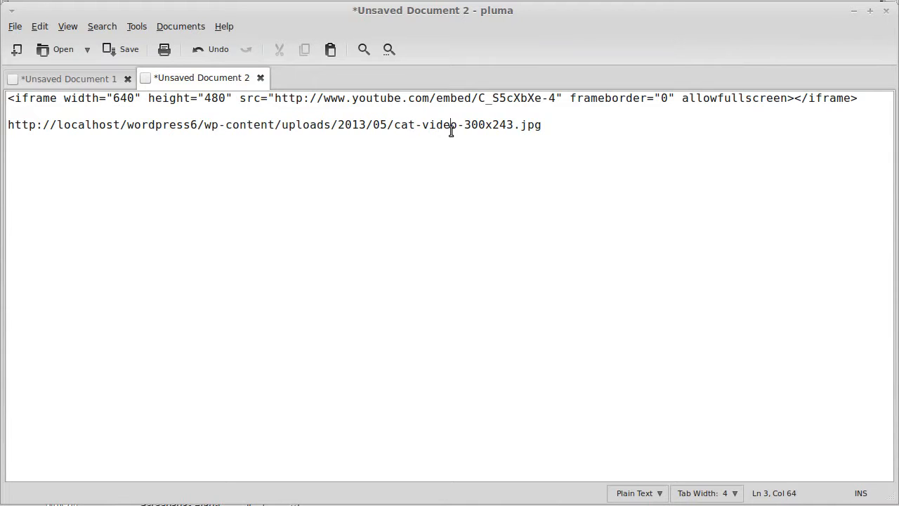
{"action": "left_click_drag", "start_coordinate": [466, 125], "coordinate": [513, 126]}
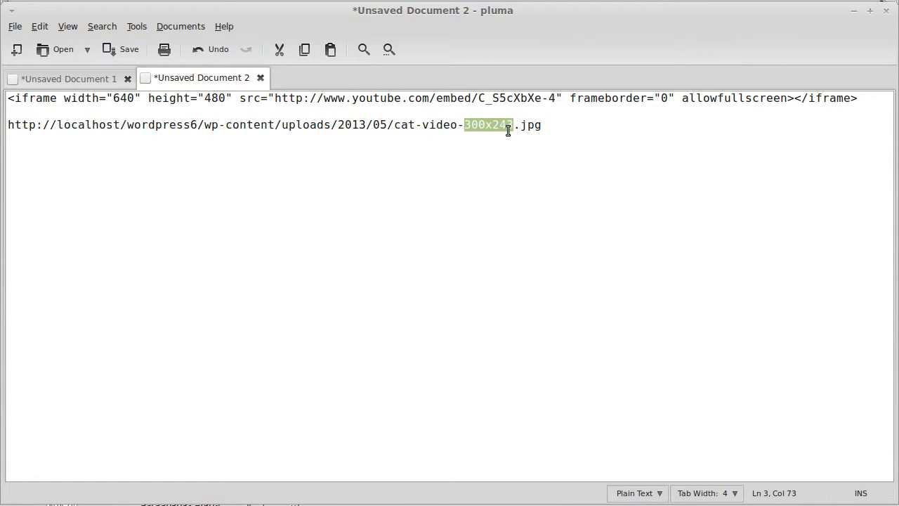
Copy the full cat-video-300x243.jpg URL from the pluma document.
{"action": "triple_click", "coordinate": [326, 124]}
{"action": "right_click", "coordinate": [327, 125]}
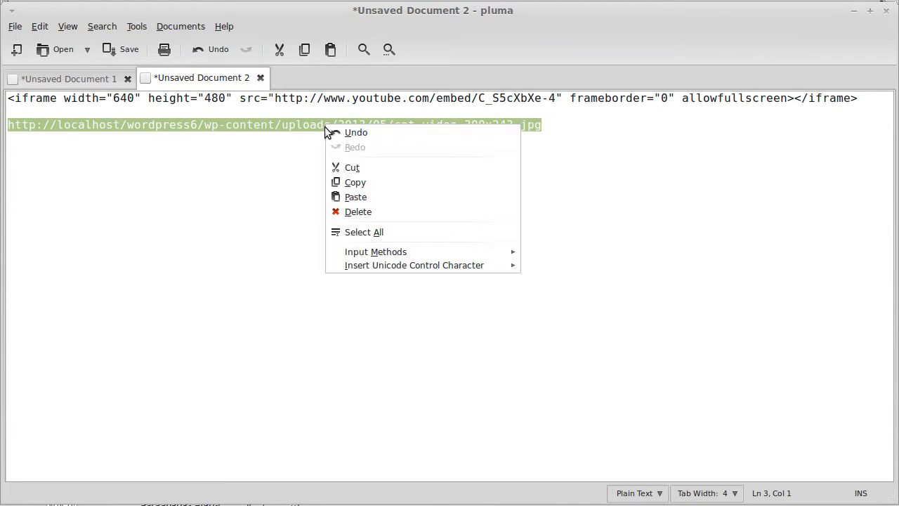
{"action": "left_click", "coordinate": [335, 183]}
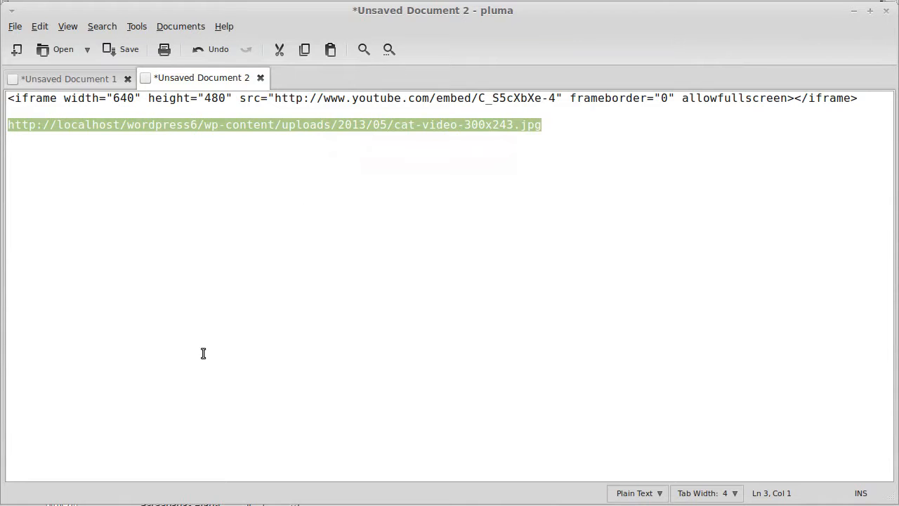
Switch back to the browser and delete the cat-video img tag above the shortcode in the post's source.
{"action": "key", "text": "alt+Tab"}
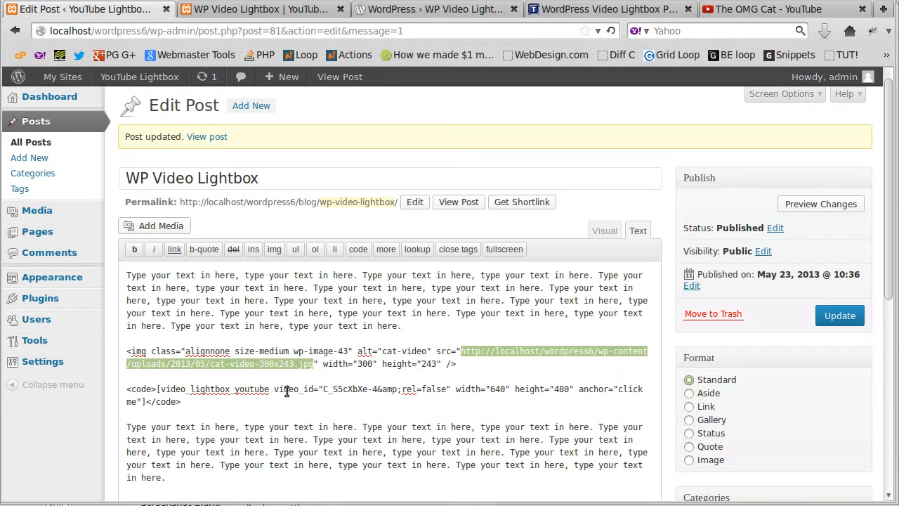
{"action": "left_click", "coordinate": [343, 386]}
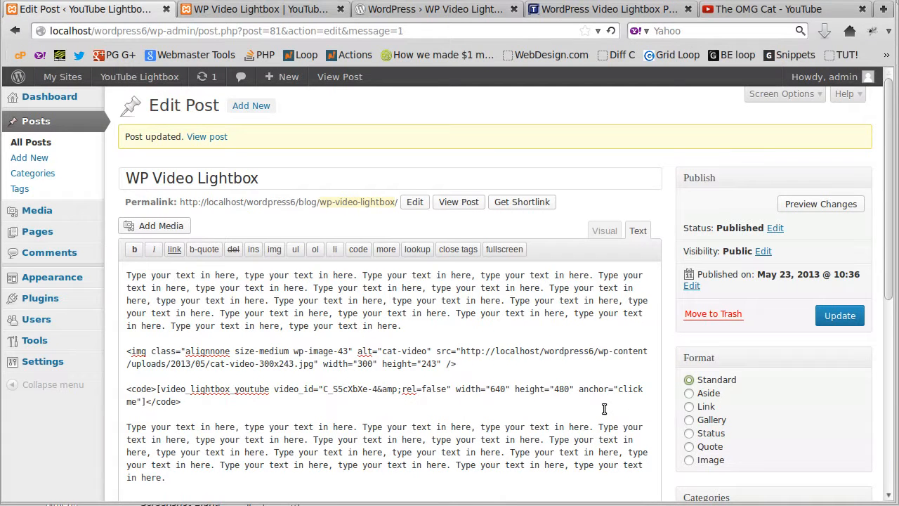
{"action": "left_click_drag", "start_coordinate": [469, 368], "coordinate": [153, 342]}
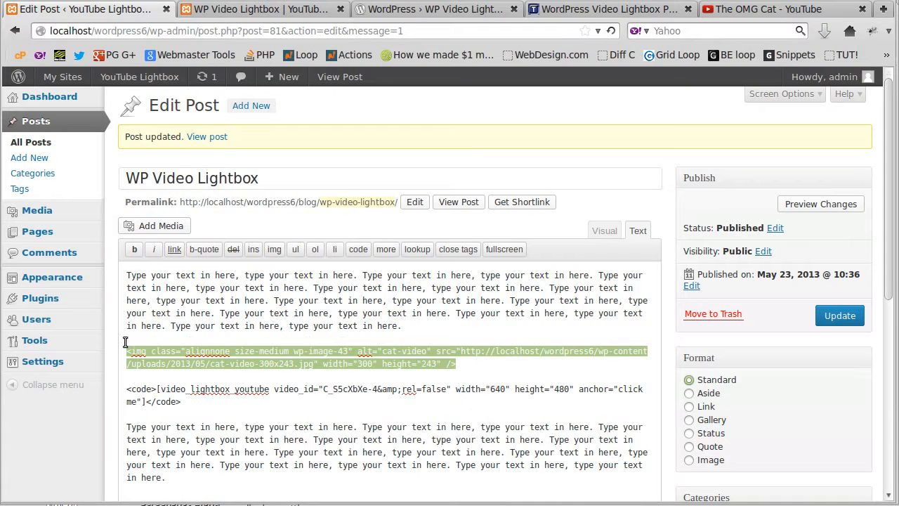
{"action": "key", "text": "BackSpace"}
{"action": "key", "text": "BackSpace"}
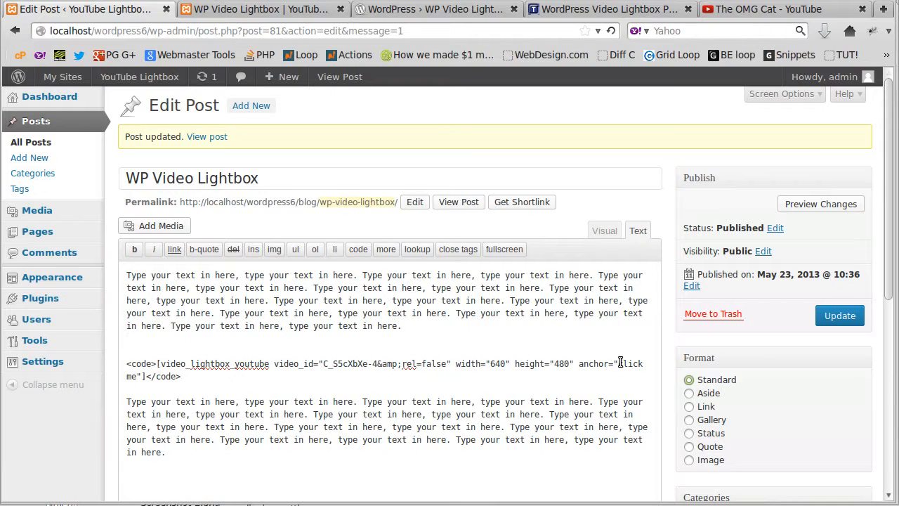
Replace the shortcode's anchor text "click me" with the copied cat-video-300x243.jpg URL and update the post.
{"action": "left_click_drag", "start_coordinate": [618, 363], "coordinate": [139, 377]}
{"action": "key", "text": "ctrl+v"}
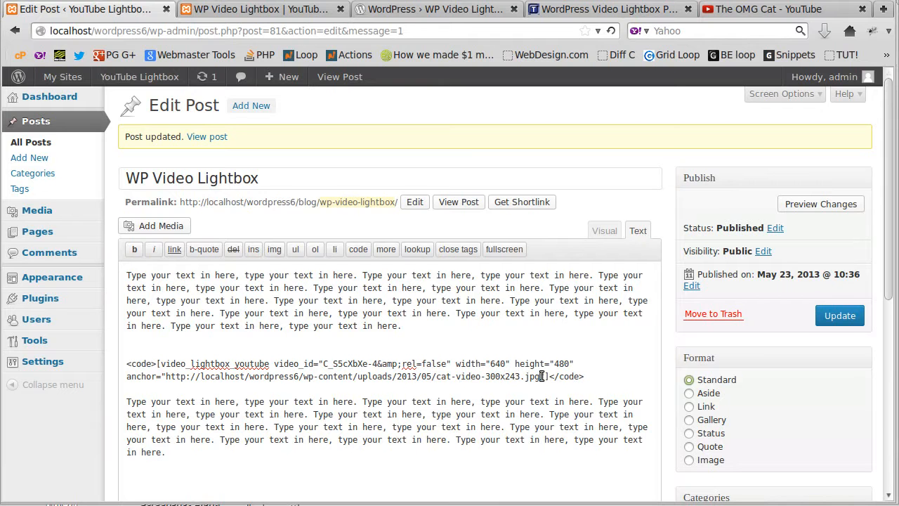
{"action": "left_click", "coordinate": [829, 317]}
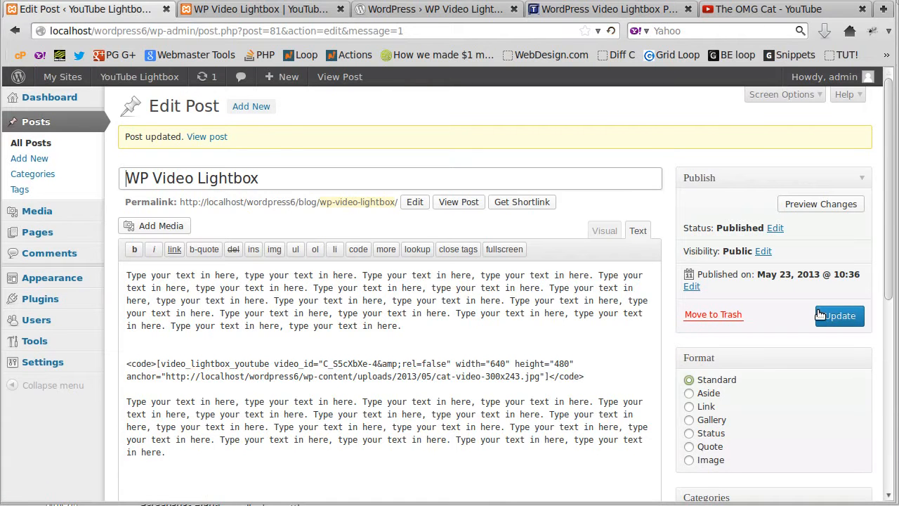
Reload the published post, play the video in the lightbox from the cat thumbnail image, and close the lightbox.
{"action": "left_click", "coordinate": [295, 14]}
{"action": "left_click", "coordinate": [611, 31]}
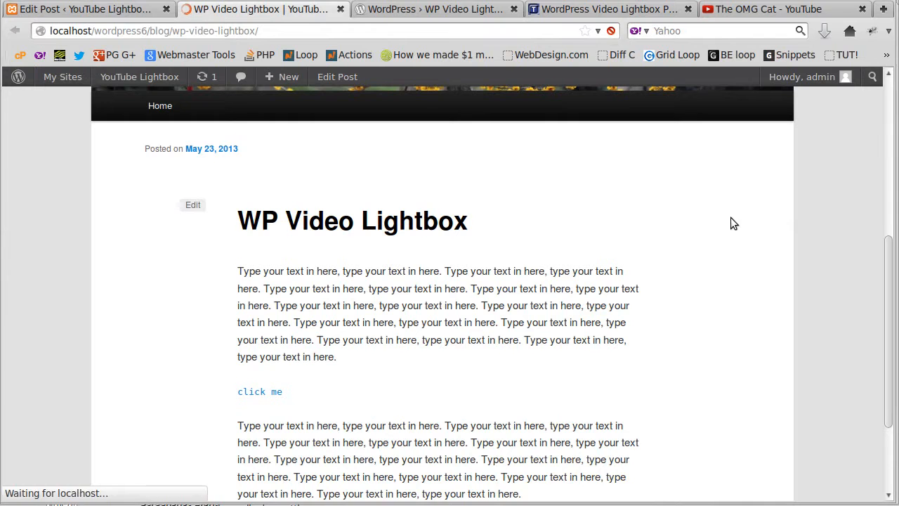
{"action": "scroll", "coordinate": [639, 344], "scroll_direction": "down", "scroll_amount": 6}
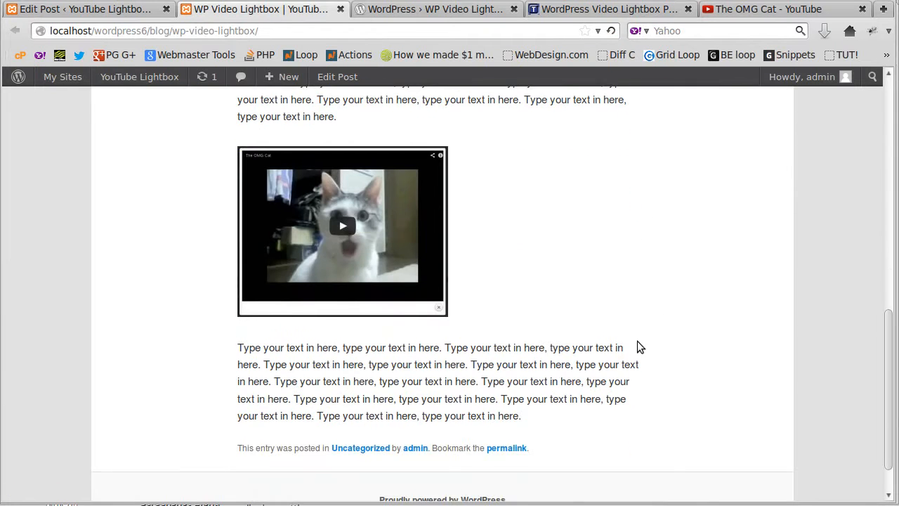
{"action": "left_click", "coordinate": [339, 229]}
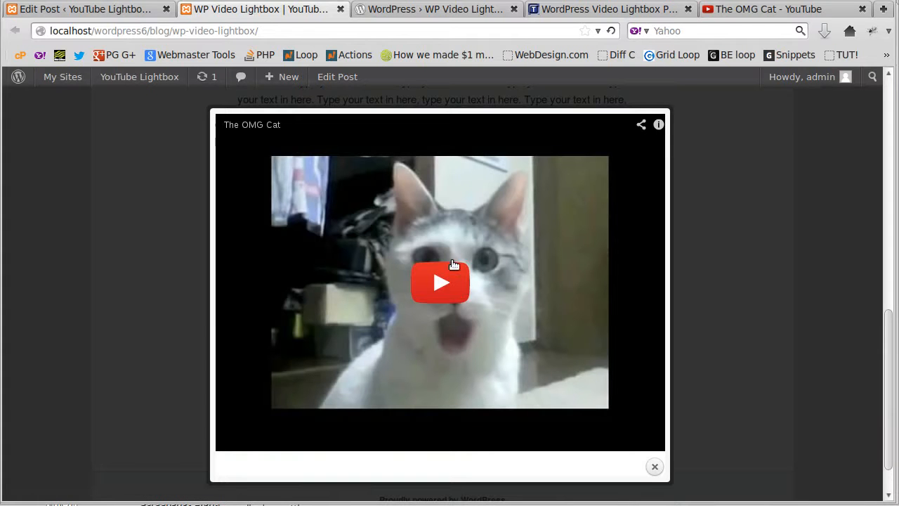
{"action": "left_click", "coordinate": [441, 283]}
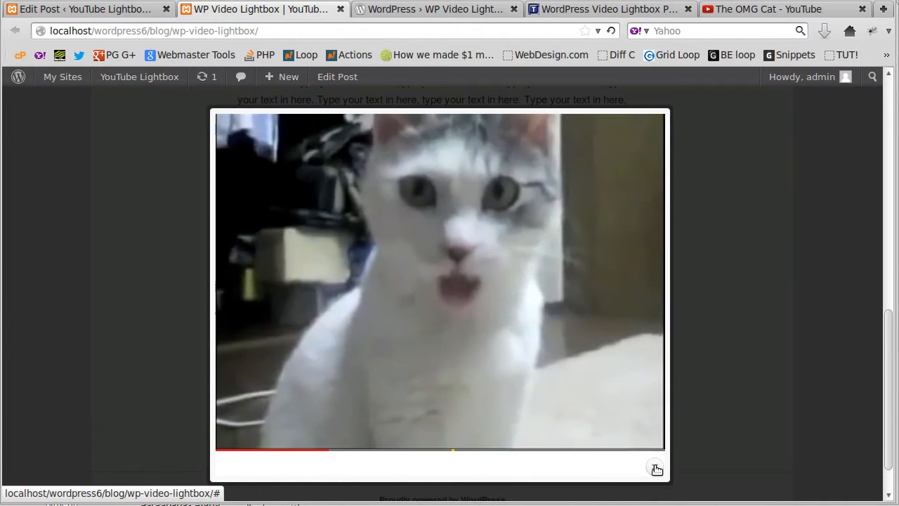
{"action": "left_click", "coordinate": [657, 469]}
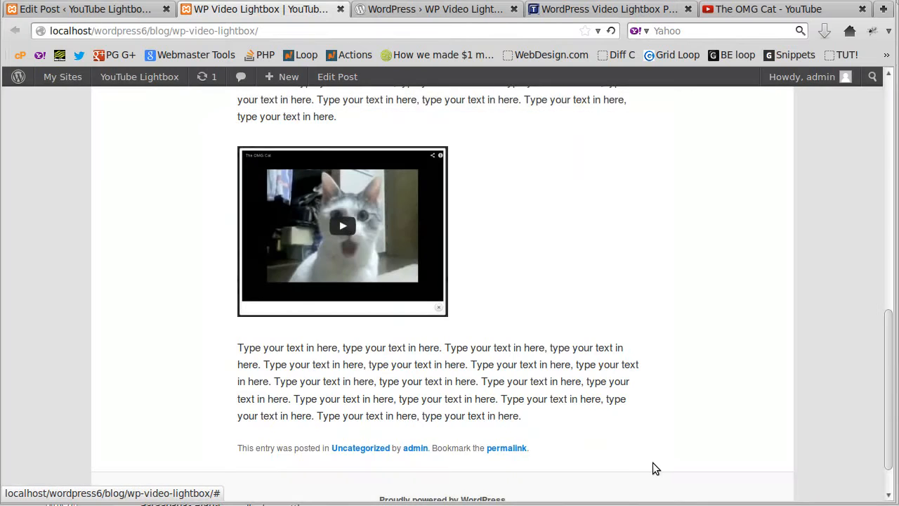
Return to the post's source and examine the opening and closing code tags around the video_lightbox_youtube shortcode.
{"action": "left_click", "coordinate": [128, 10]}
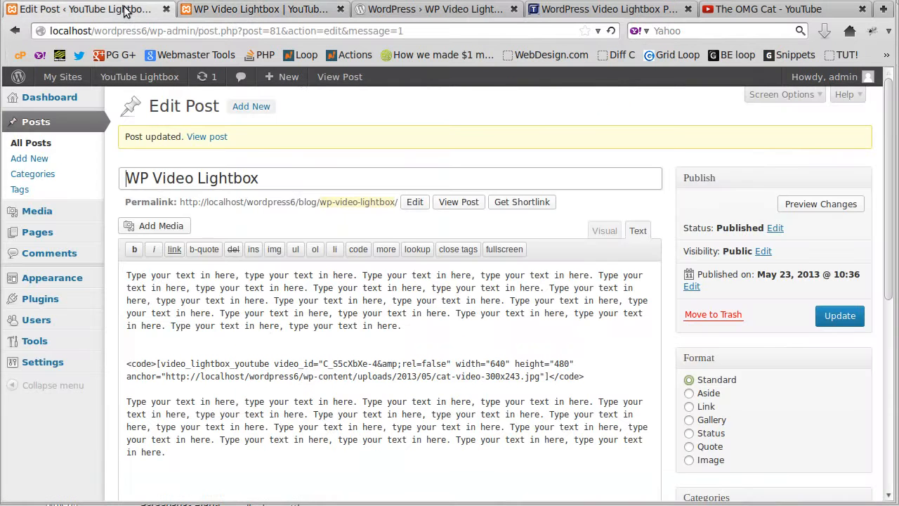
{"action": "left_click_drag", "start_coordinate": [548, 377], "coordinate": [583, 378]}
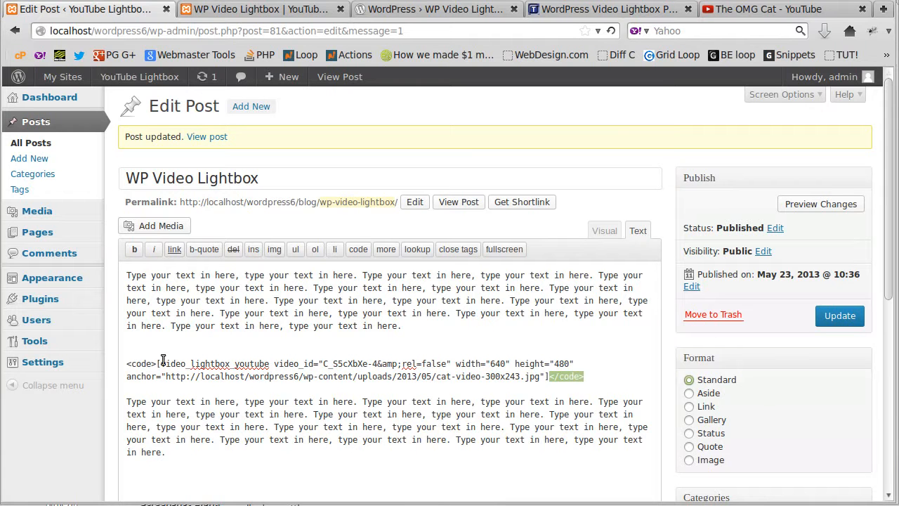
{"action": "left_click_drag", "start_coordinate": [156, 363], "coordinate": [125, 362]}
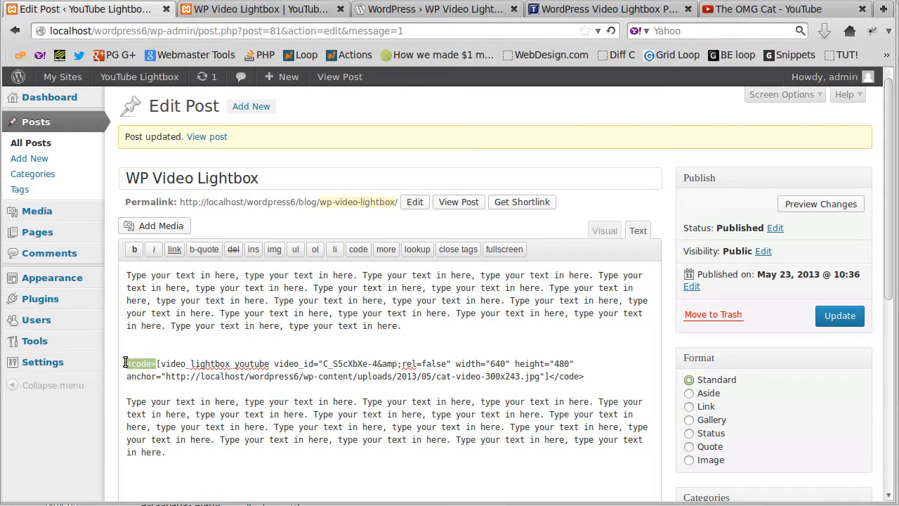
{"action": "left_click", "coordinate": [133, 395]}
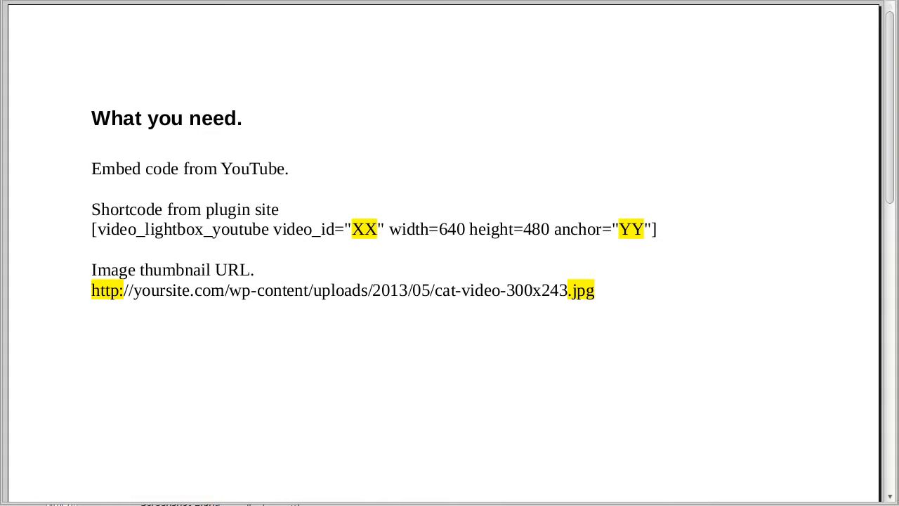
Review the embed code on The OMG Cat YouTube page alongside the "What you need" document's shortcode and thumbnail URL notes.
{"action": "key", "text": "alt+Tab"}
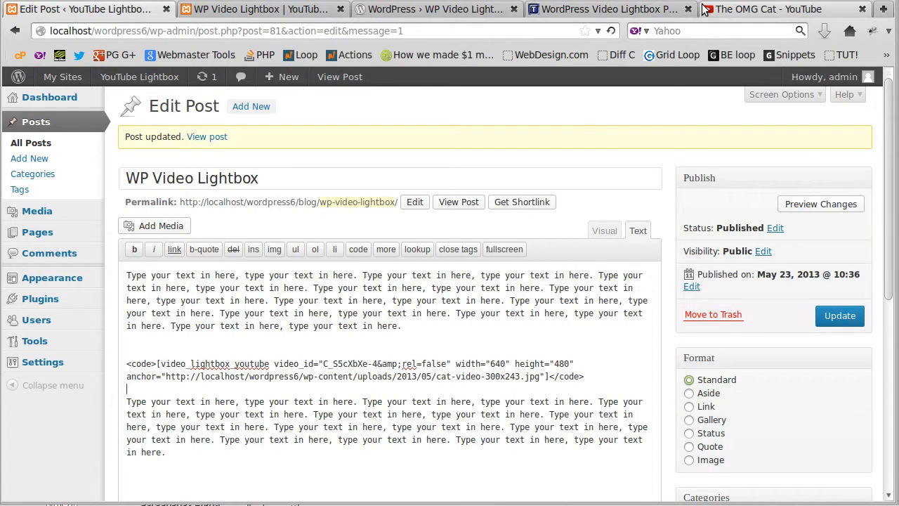
{"action": "left_click", "coordinate": [744, 9]}
{"action": "left_click", "coordinate": [482, 418]}
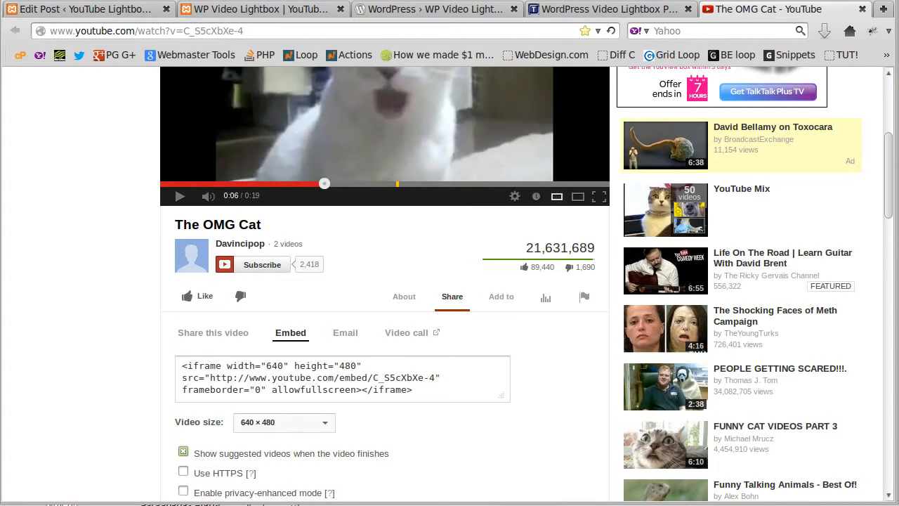
{"action": "key", "text": "alt+Tab"}
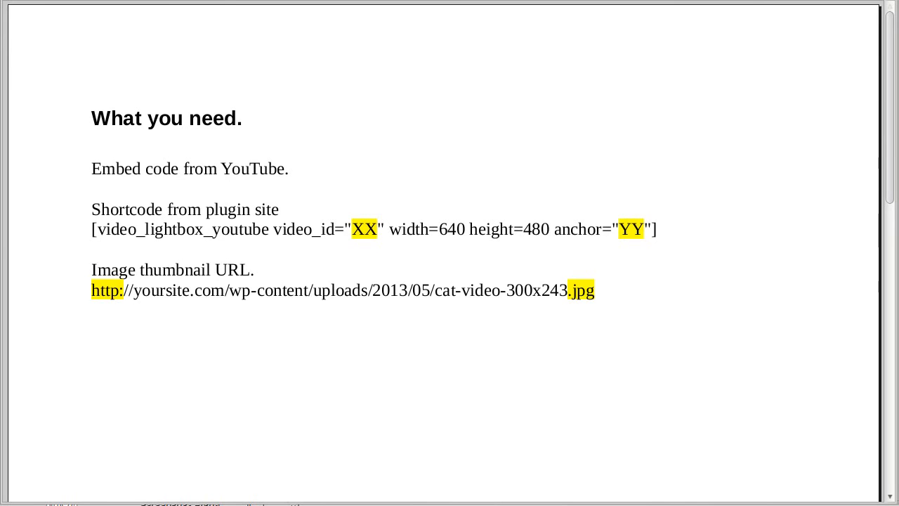
{"action": "key", "text": "alt+Tab"}
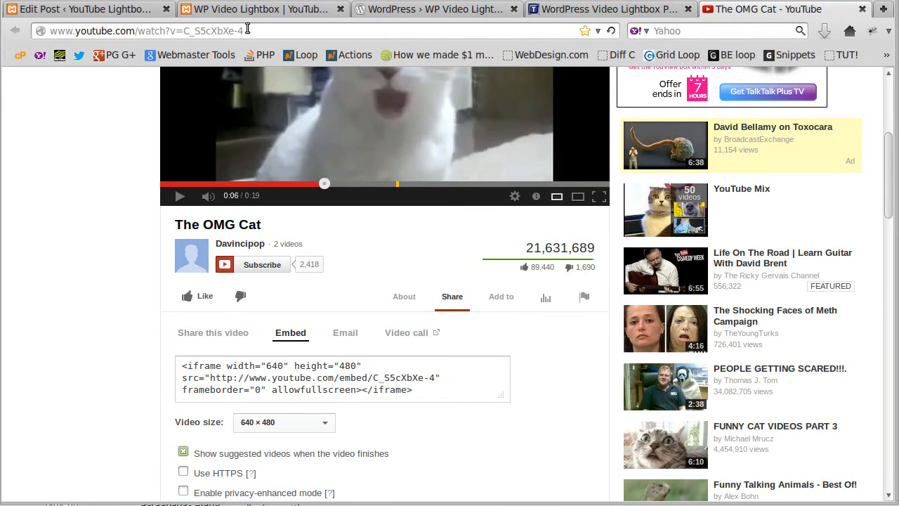
Go to the published WP Video Lightbox post and open the video's lightbox from the cat thumbnail image.
{"action": "left_click", "coordinate": [202, 11]}
{"action": "scroll", "coordinate": [603, 339], "scroll_direction": "up", "scroll_amount": 5}
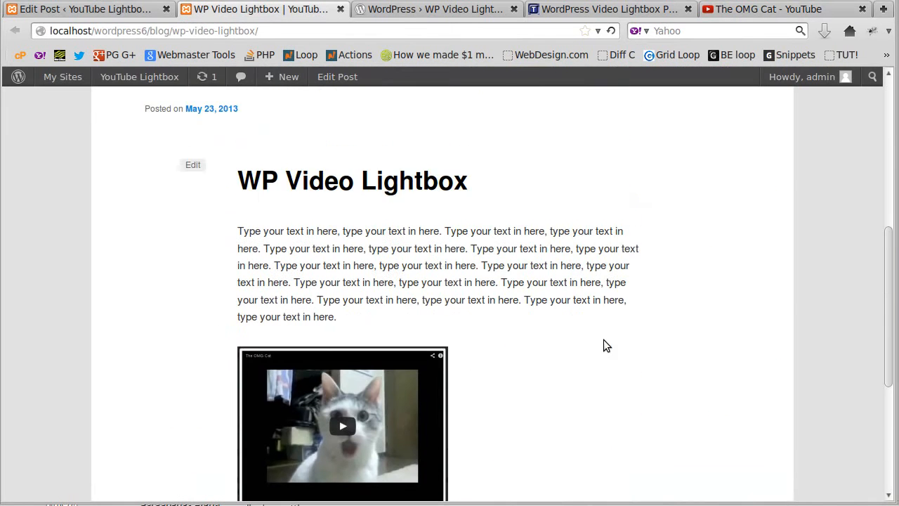
{"action": "scroll", "coordinate": [603, 340], "scroll_direction": "down", "scroll_amount": 3}
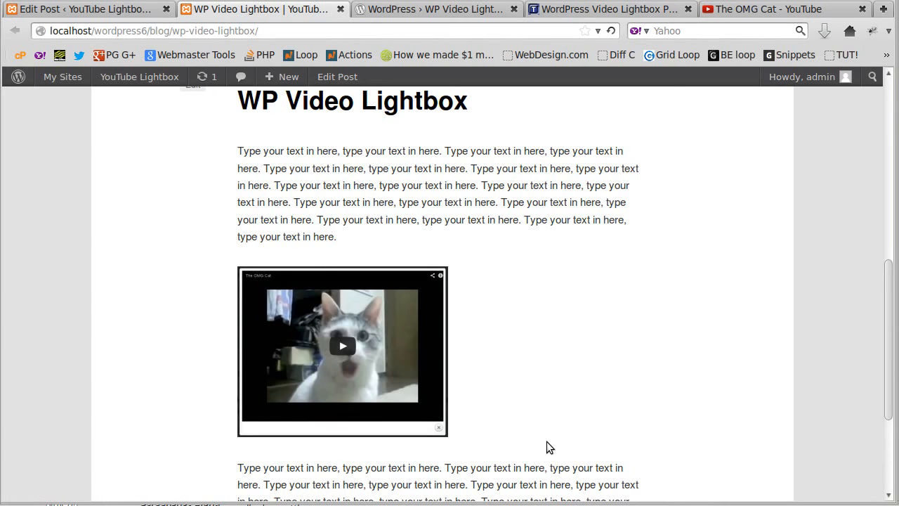
{"action": "left_click", "coordinate": [343, 344]}
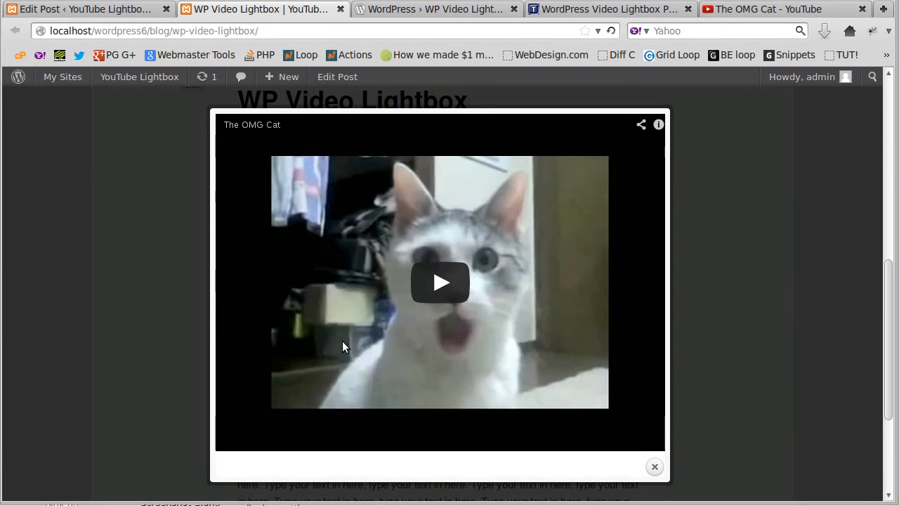